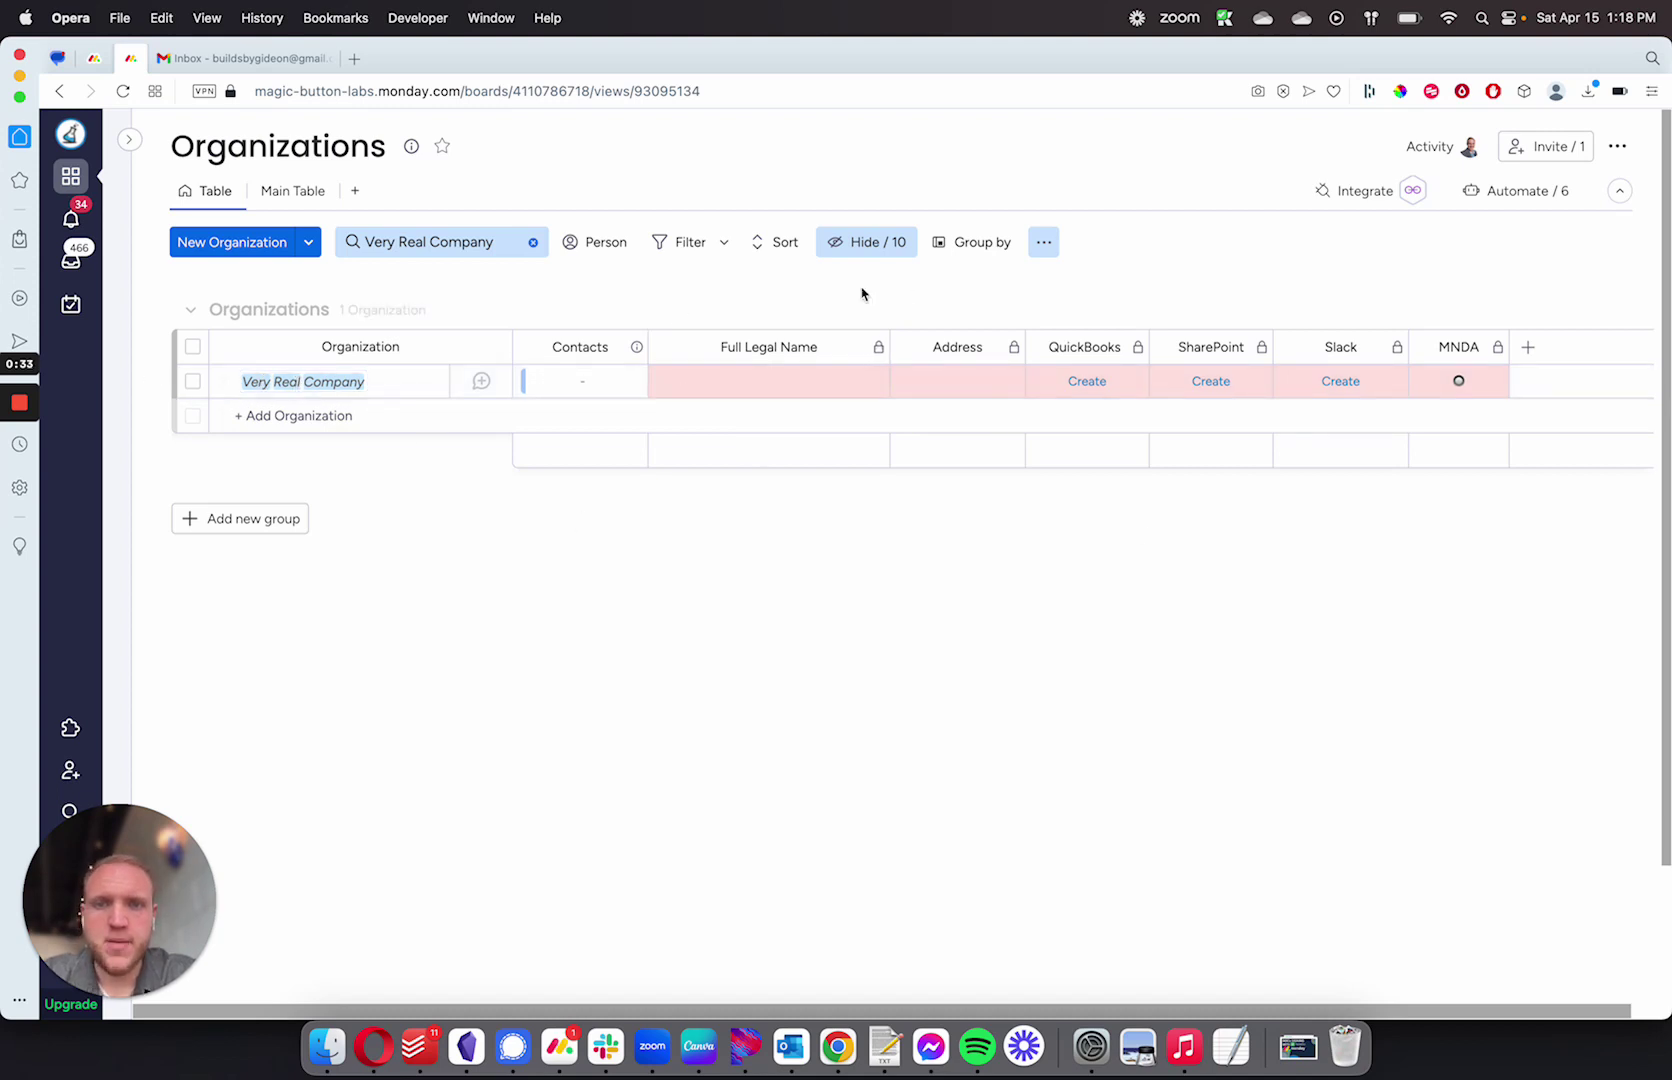
Create a new contact from the searched name and link it to Very Real Company's Contacts cell
{"action": "left_click", "coordinate": [546, 386]}
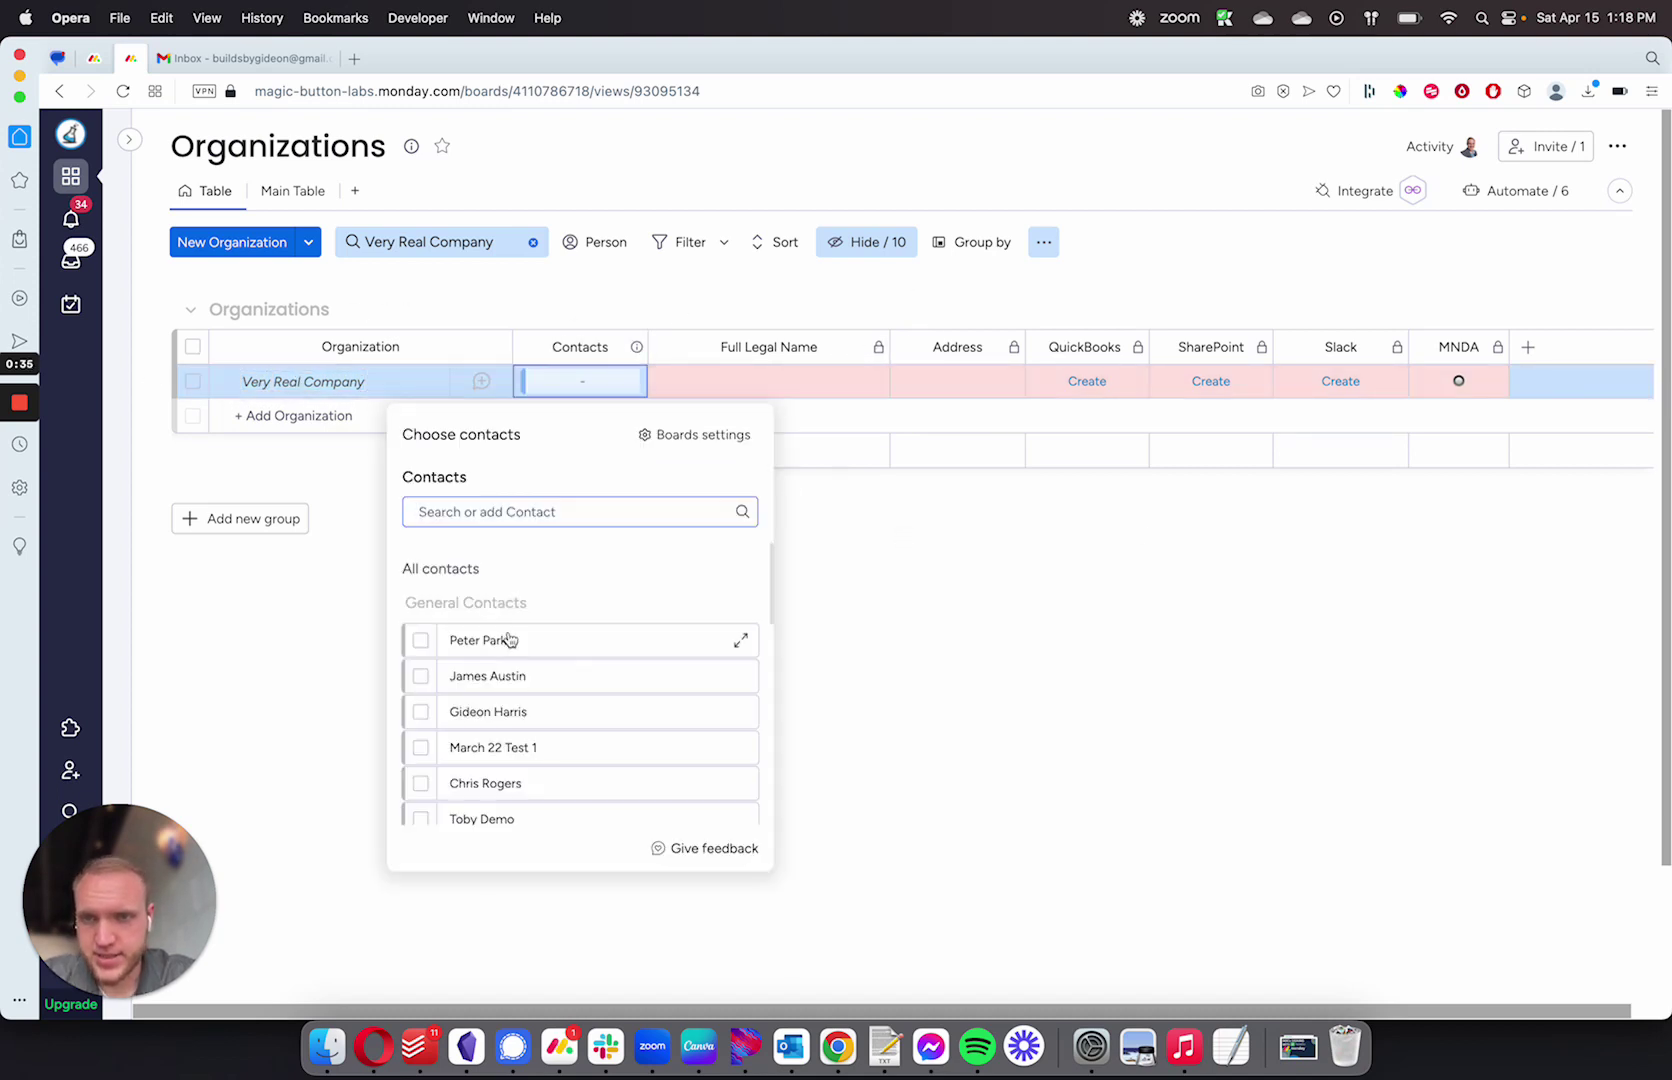
{"action": "left_click", "coordinate": [1292, 510]}
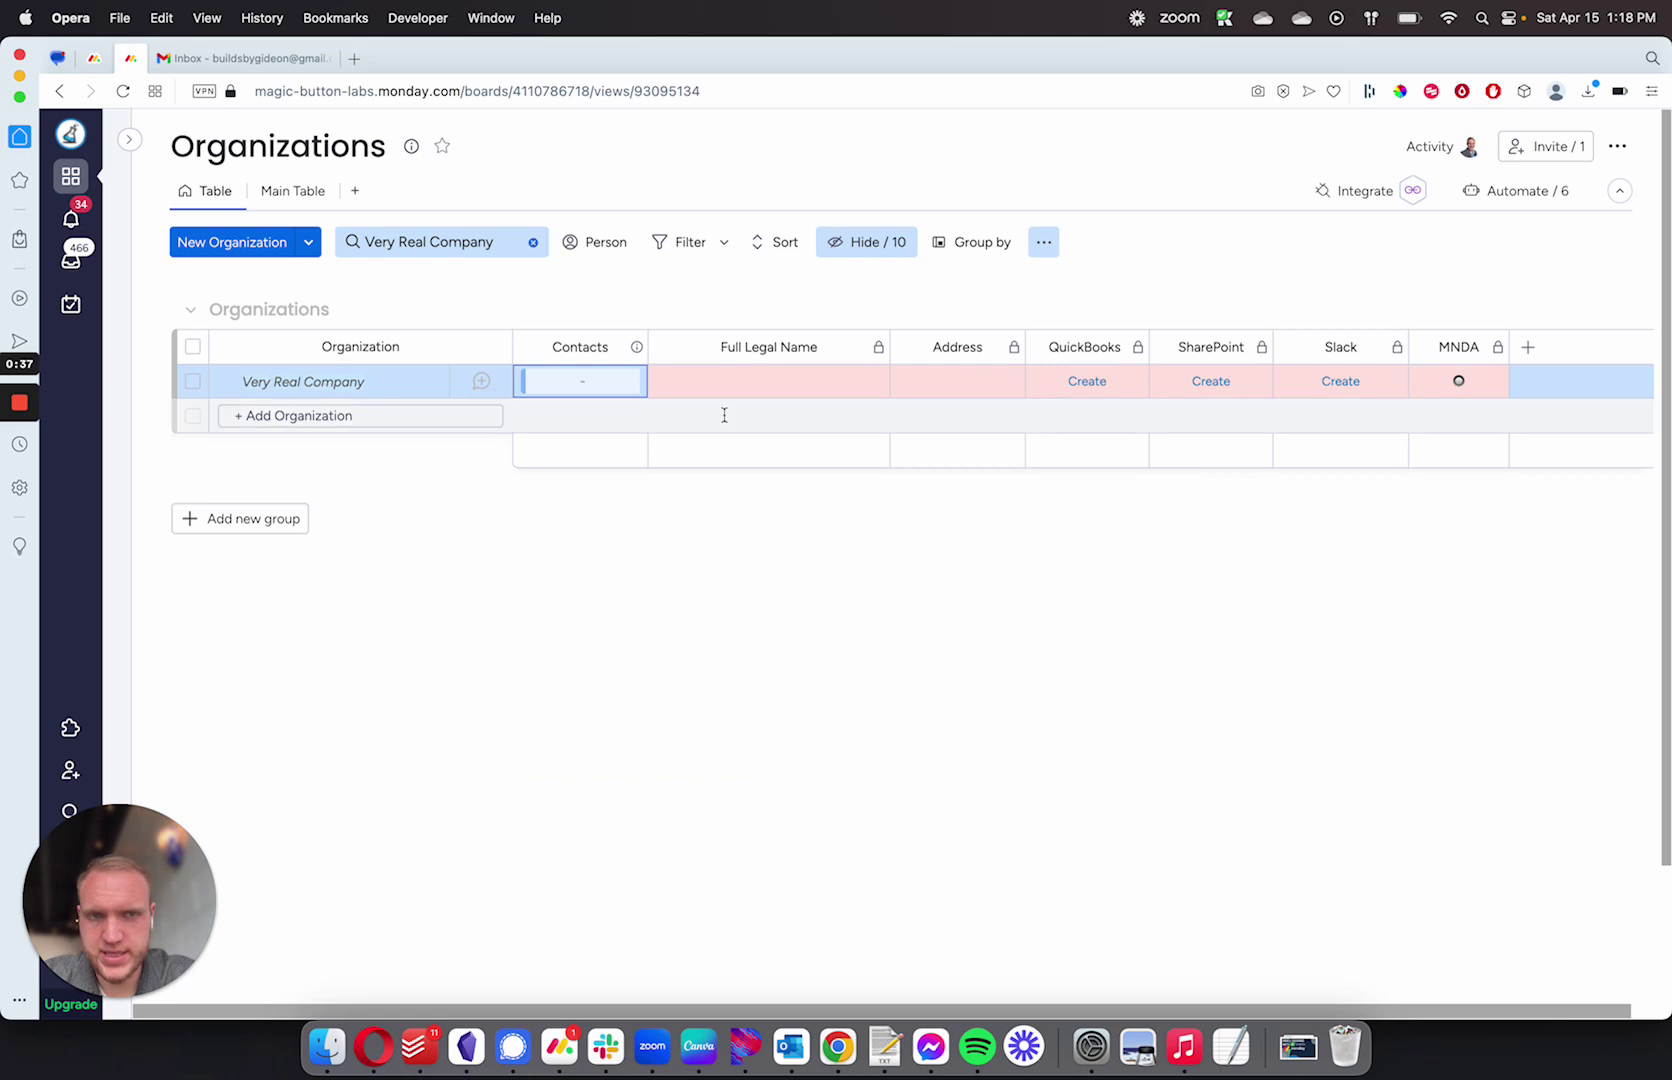
{"action": "left_click", "coordinate": [570, 396]}
{"action": "type", "text": "john doe"}
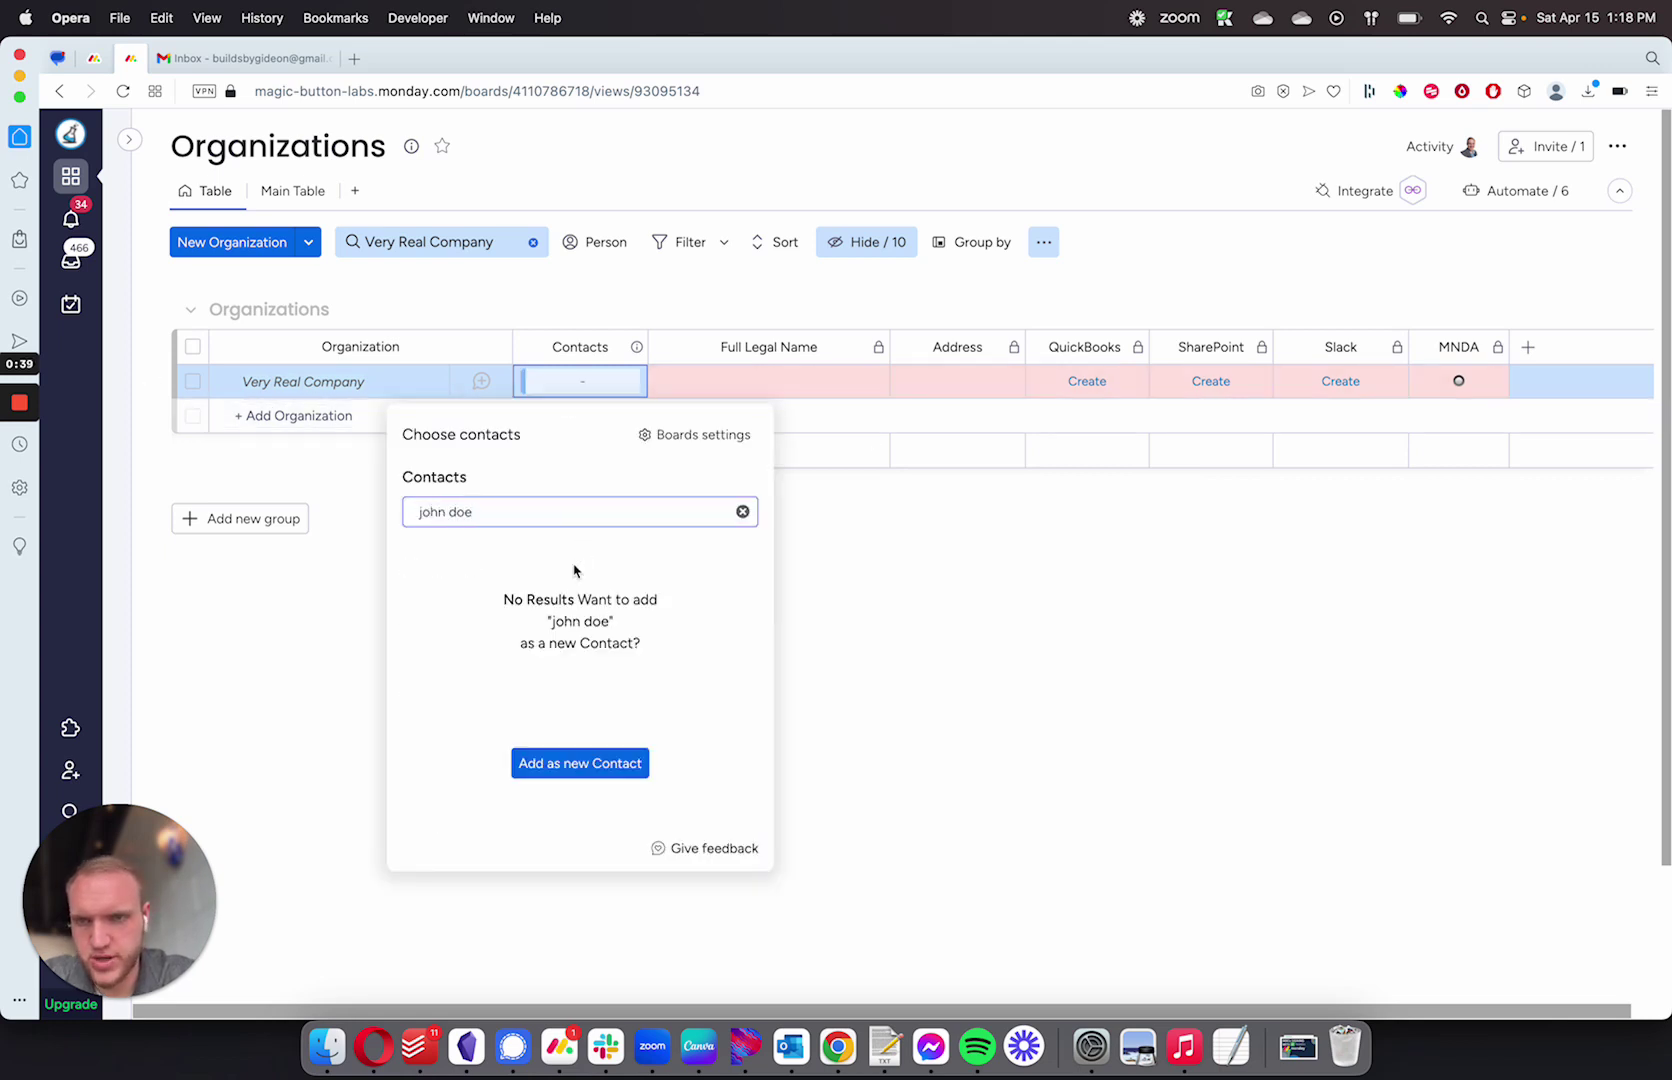
{"action": "left_click", "coordinate": [578, 761]}
{"action": "left_click", "coordinate": [420, 640]}
{"action": "left_click", "coordinate": [1276, 496]}
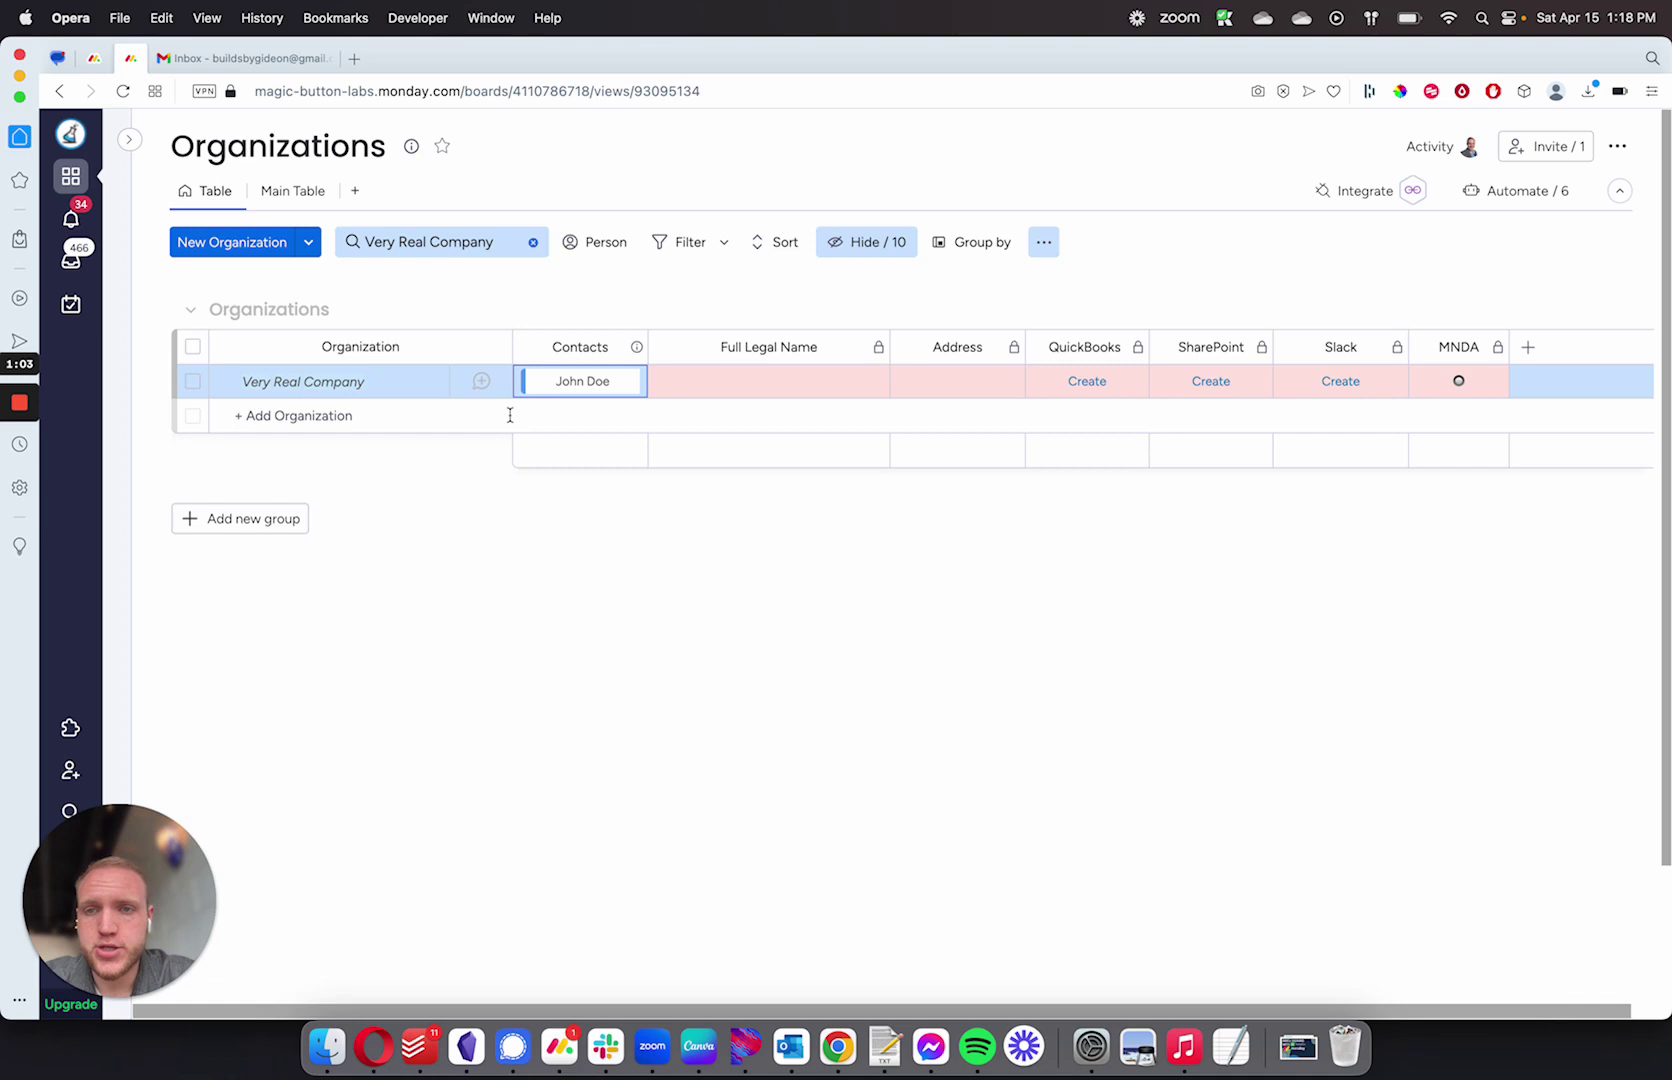
Open Very Real Company's item details and choose the internal MBL Signature signer
{"action": "left_click", "coordinate": [483, 381]}
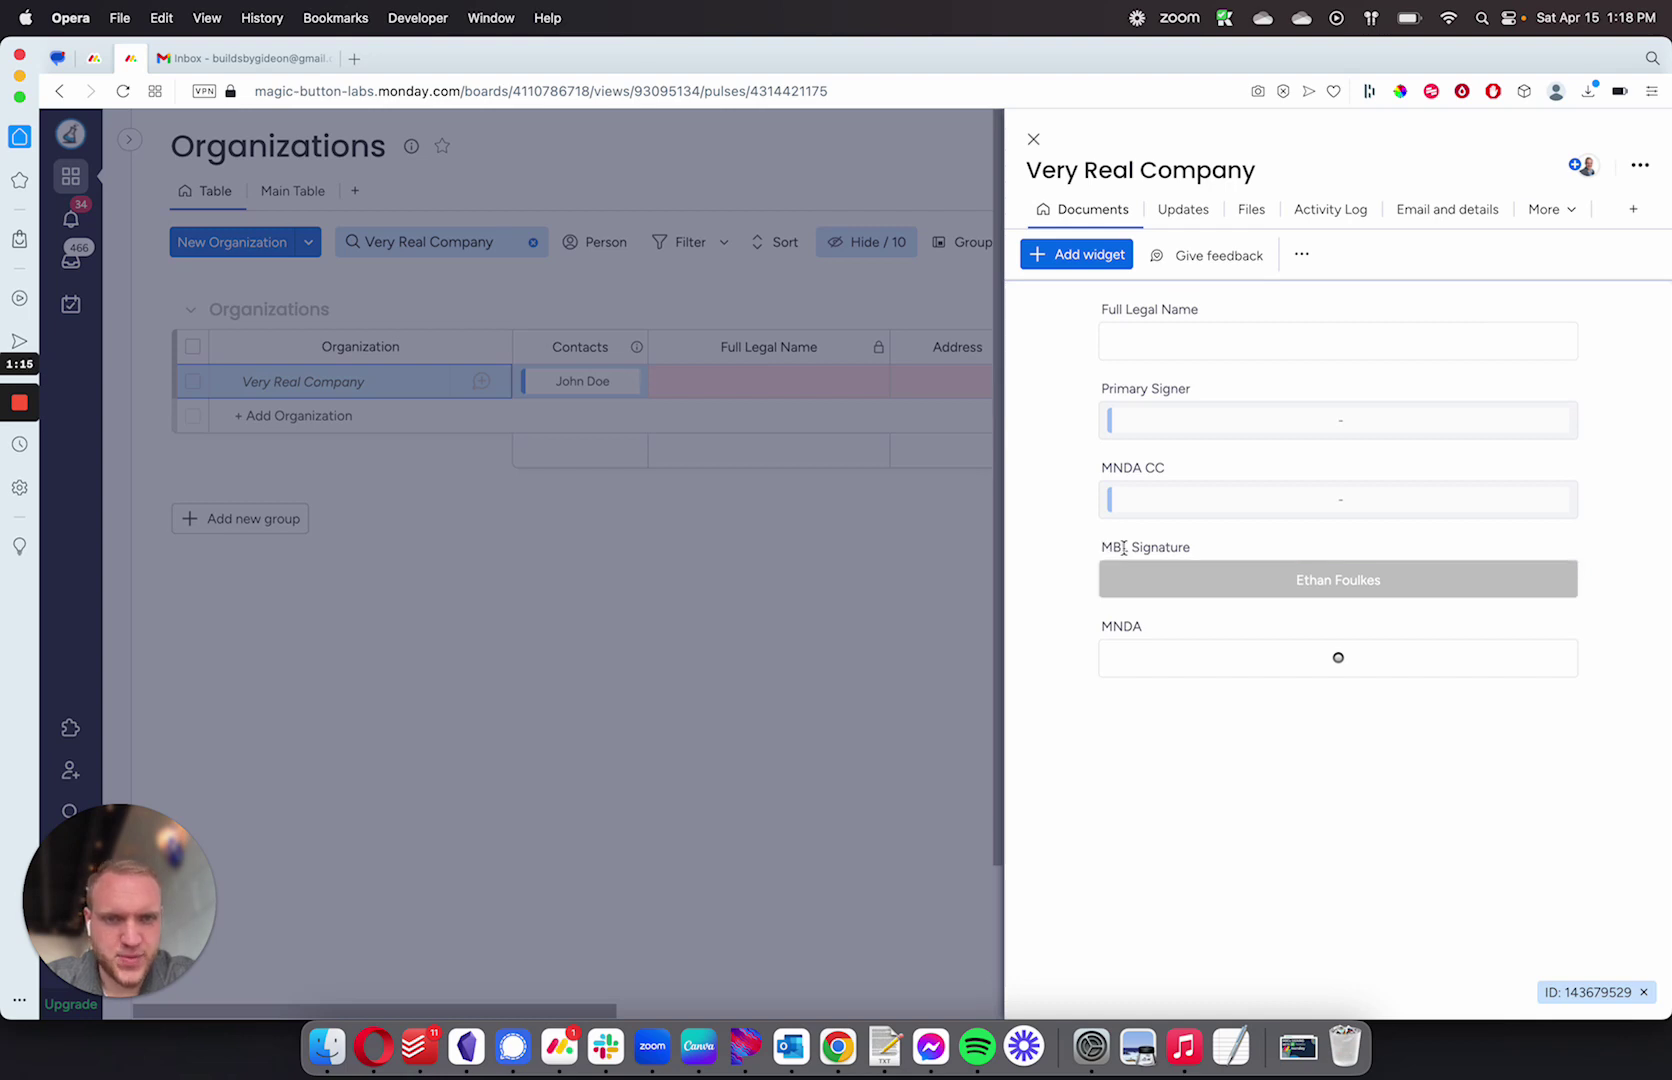
{"action": "left_click", "coordinate": [1225, 596]}
{"action": "left_click", "coordinate": [1290, 718]}
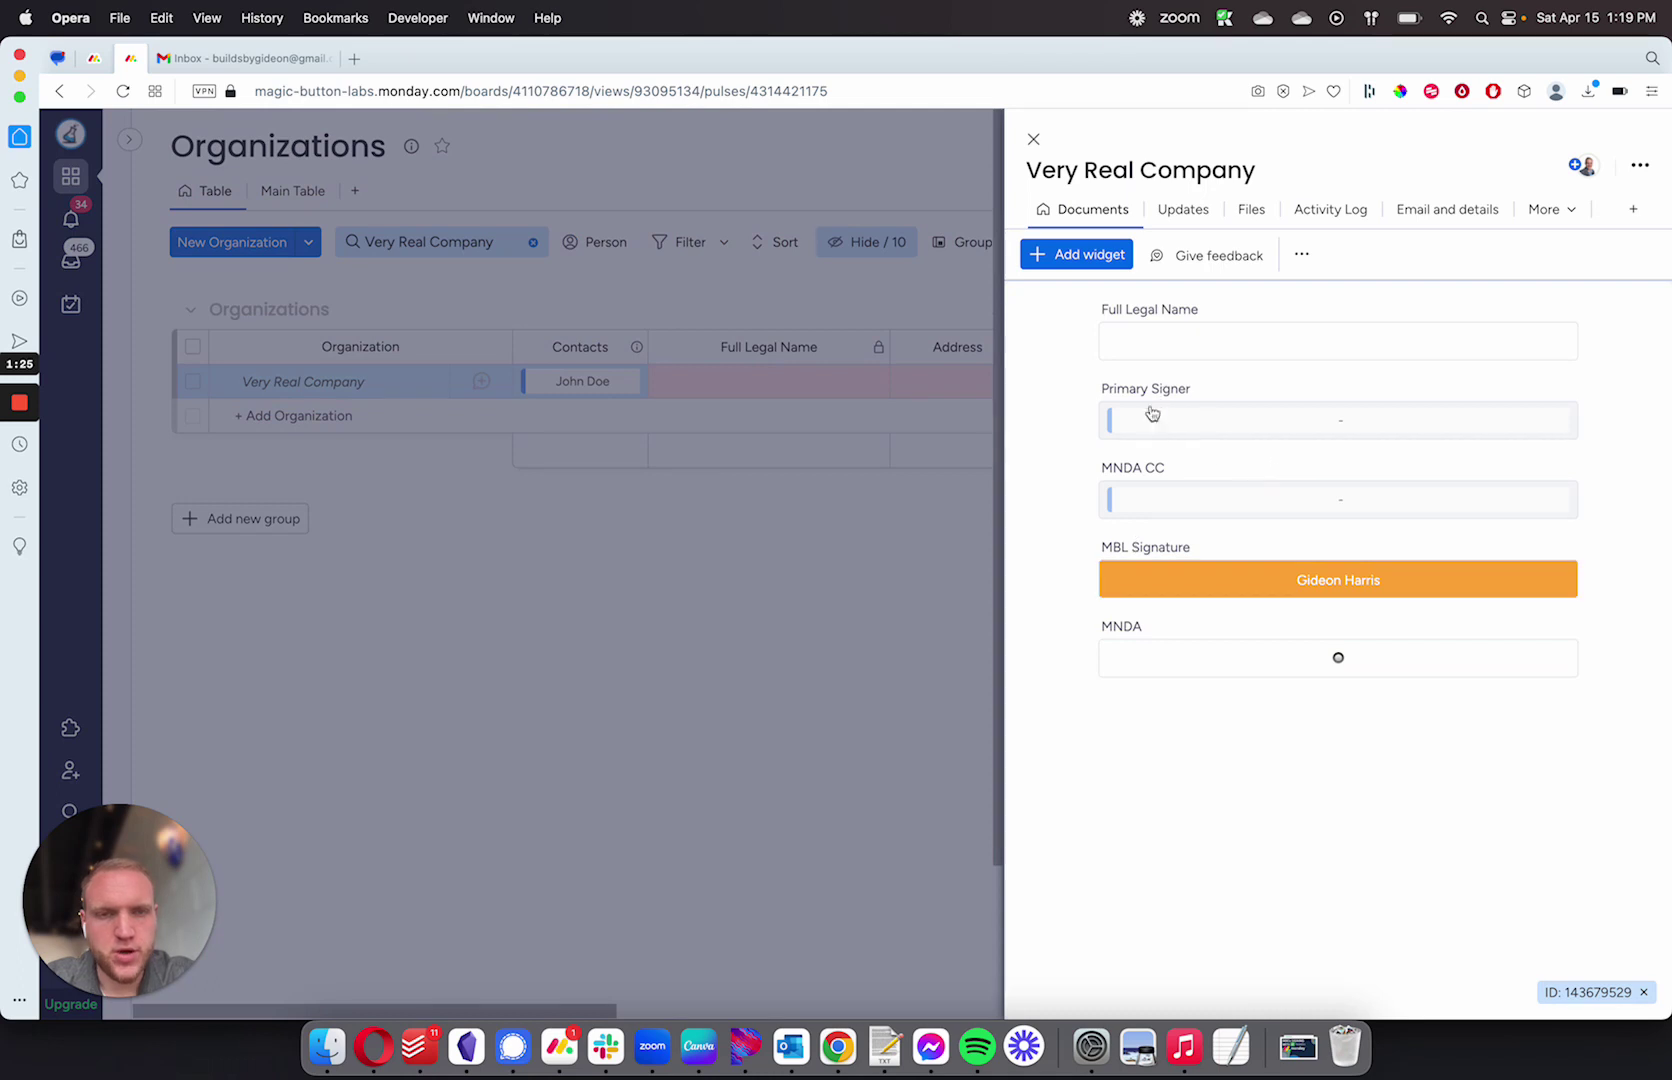
Make the new contact the Primary Signer and trigger the Send MNDA link
{"action": "left_click", "coordinate": [1235, 420]}
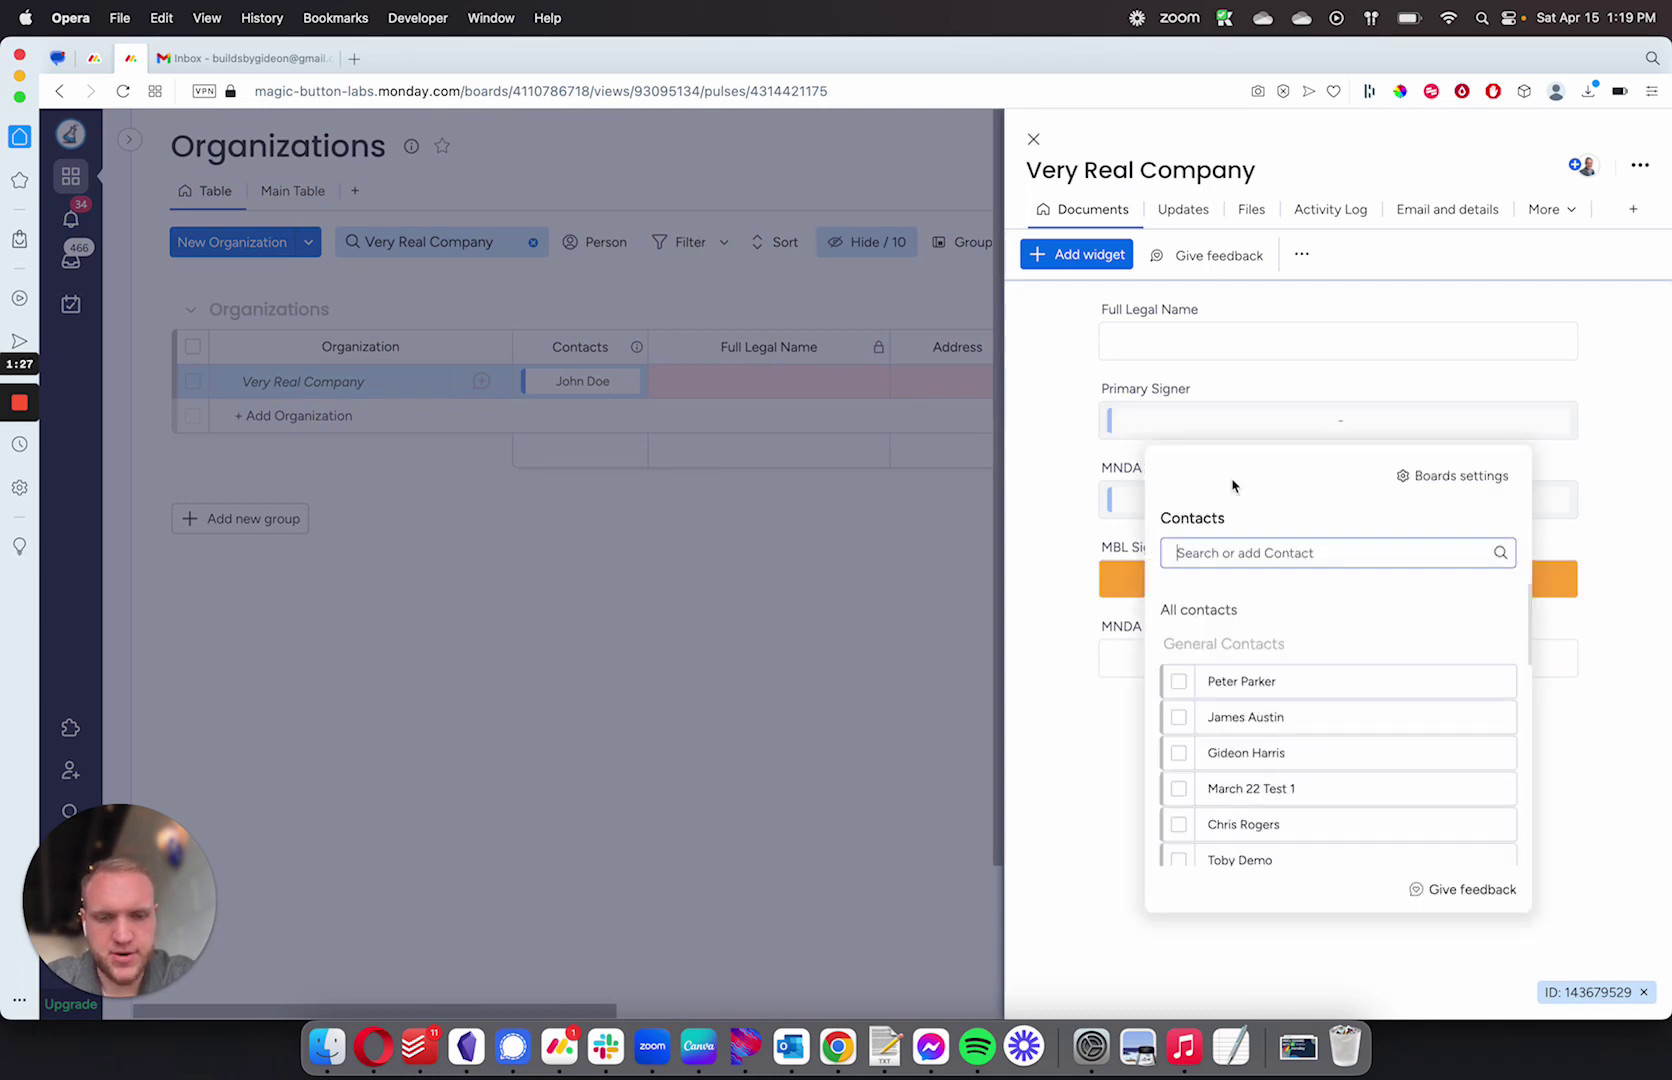
{"action": "type", "text": "john doe"}
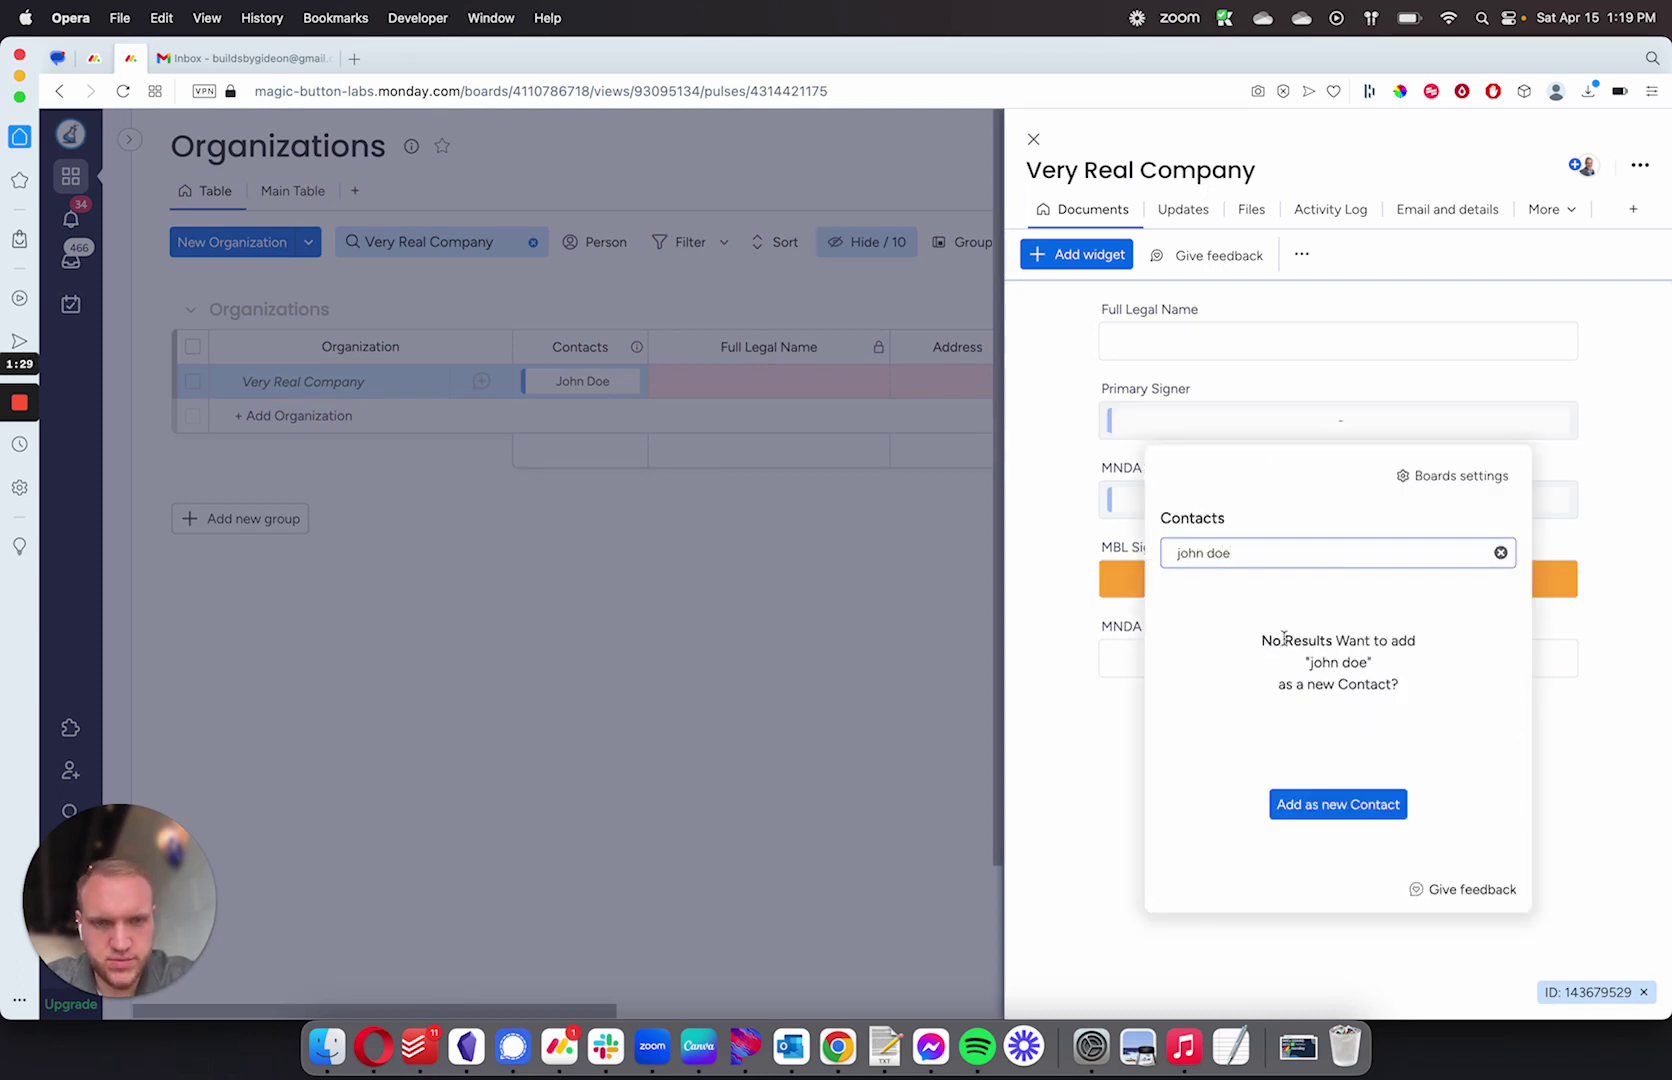
{"action": "left_click", "coordinate": [1181, 687]}
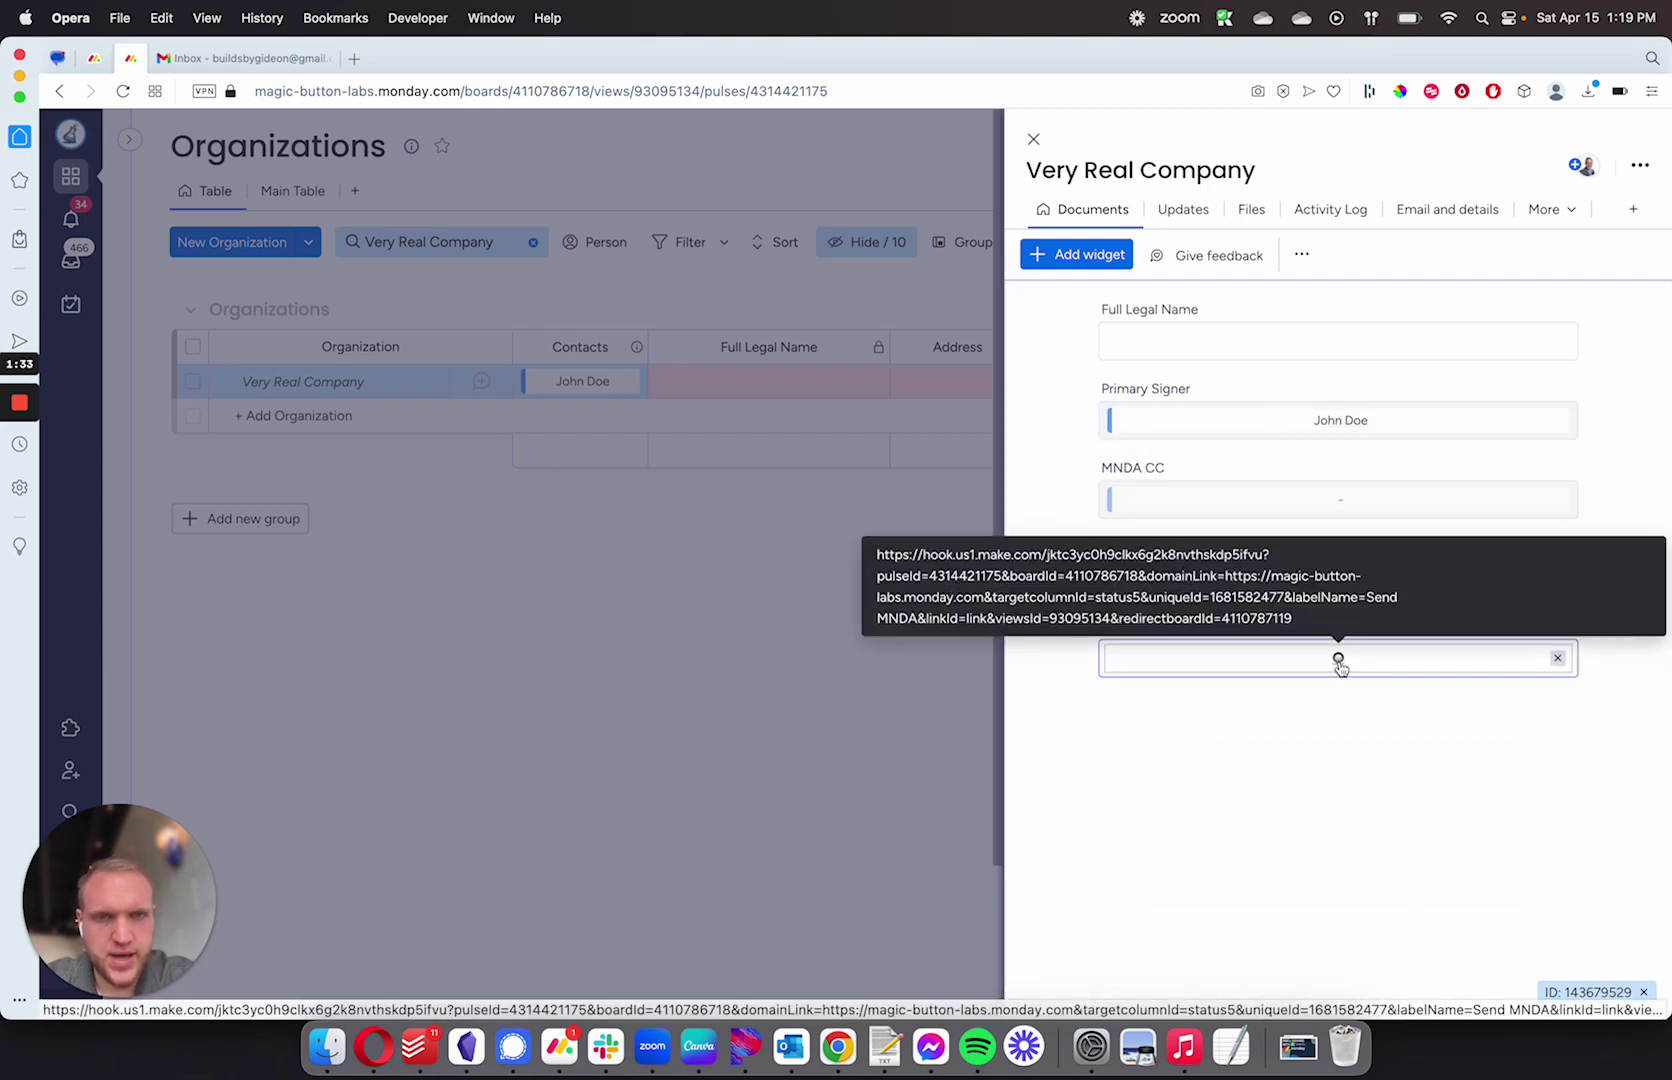
{"action": "left_click", "coordinate": [1340, 667]}
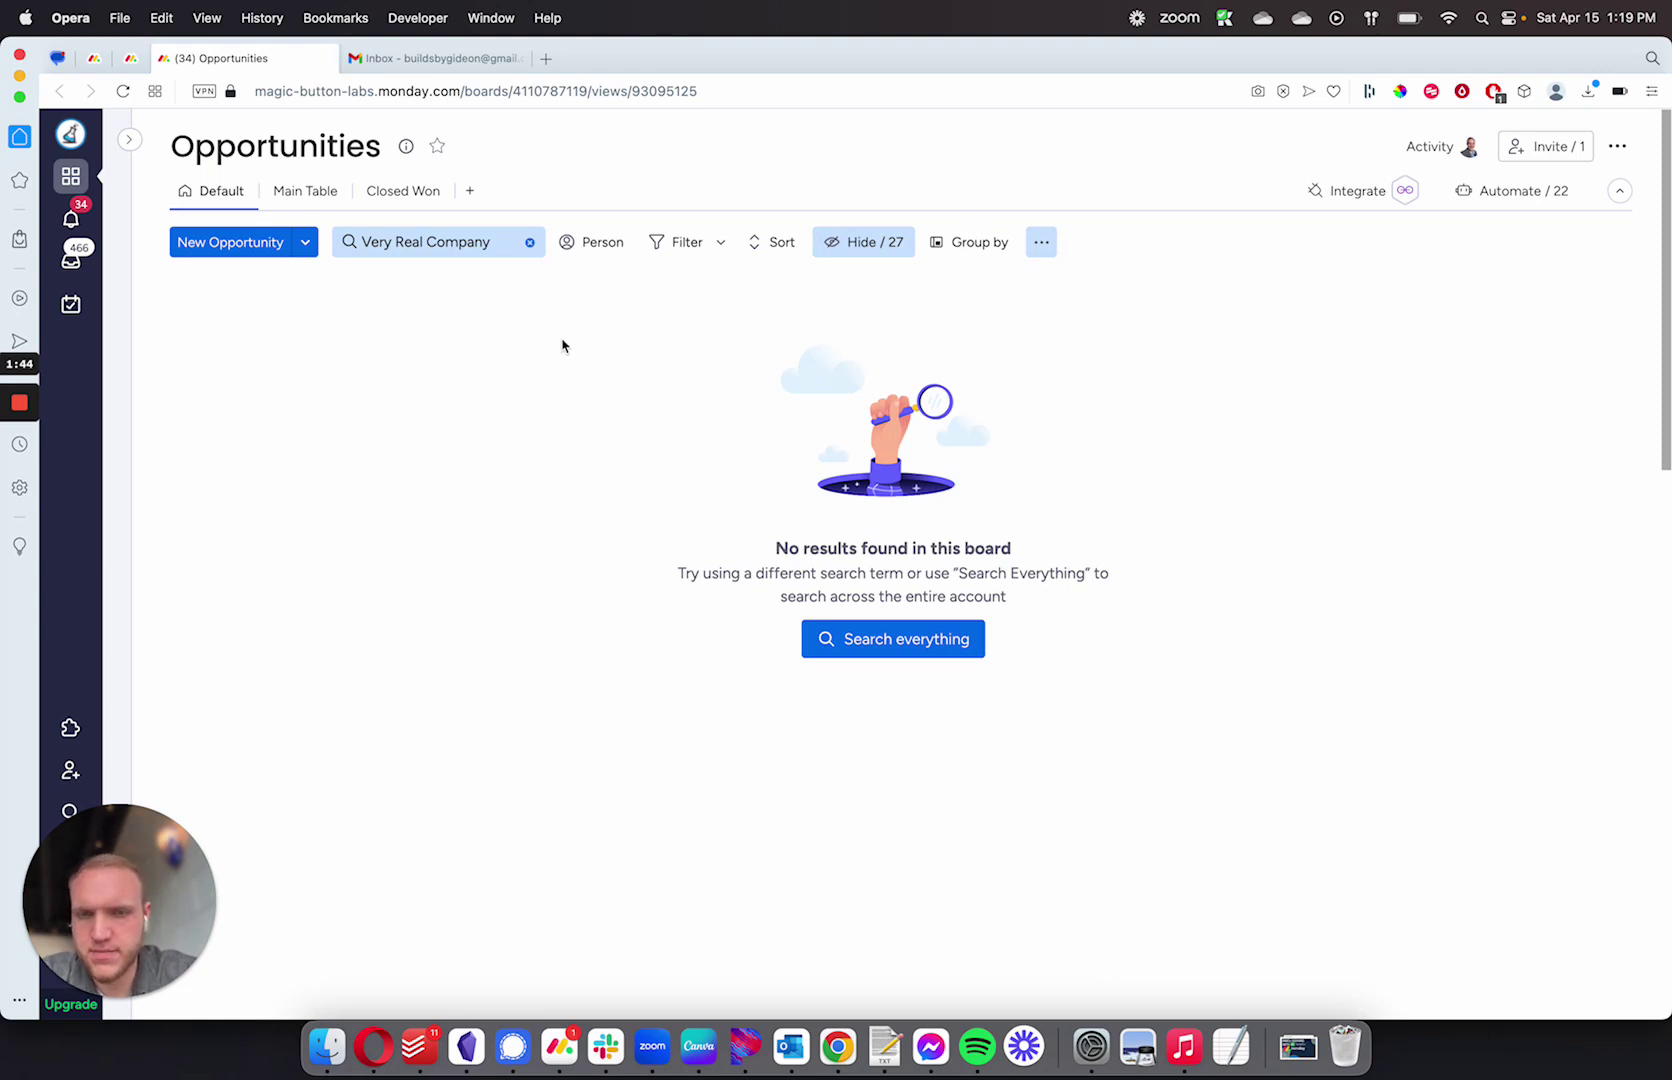
{"action": "left_click", "coordinate": [487, 241]}
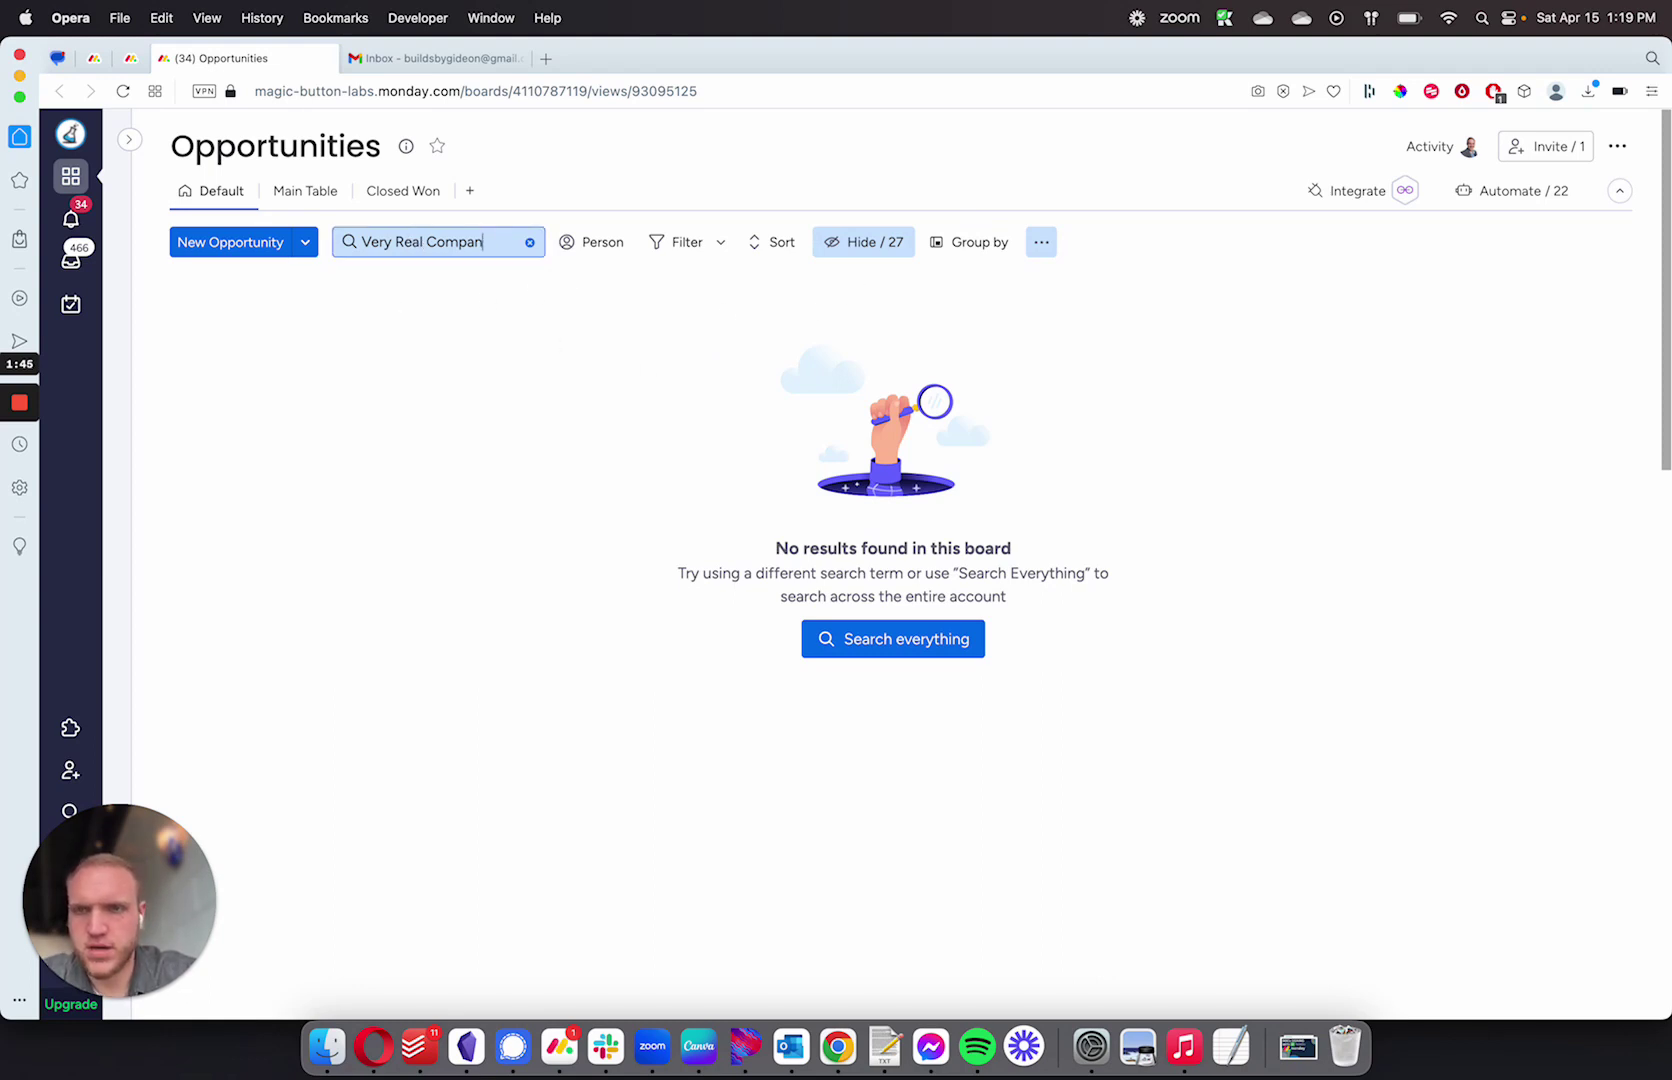
Open PandaDoc's MNDA signing email in Gmail and launch the agreement document
{"action": "left_click", "coordinate": [440, 58]}
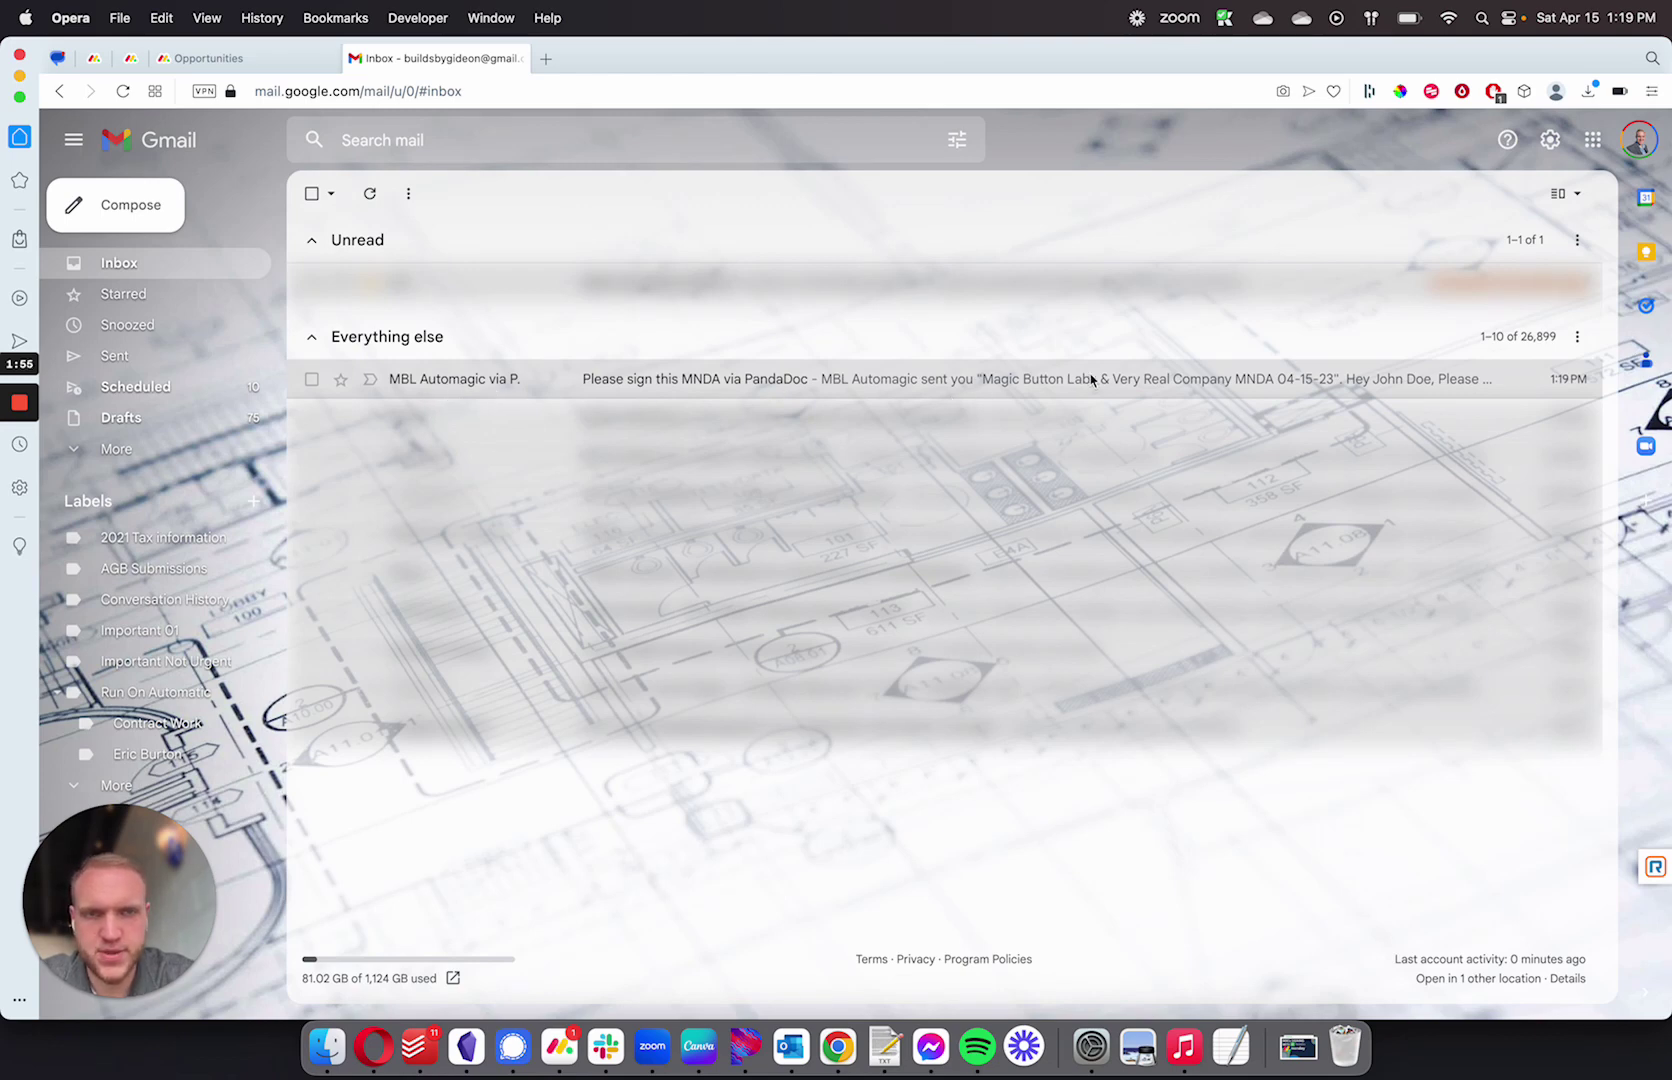
{"action": "left_click", "coordinate": [402, 388]}
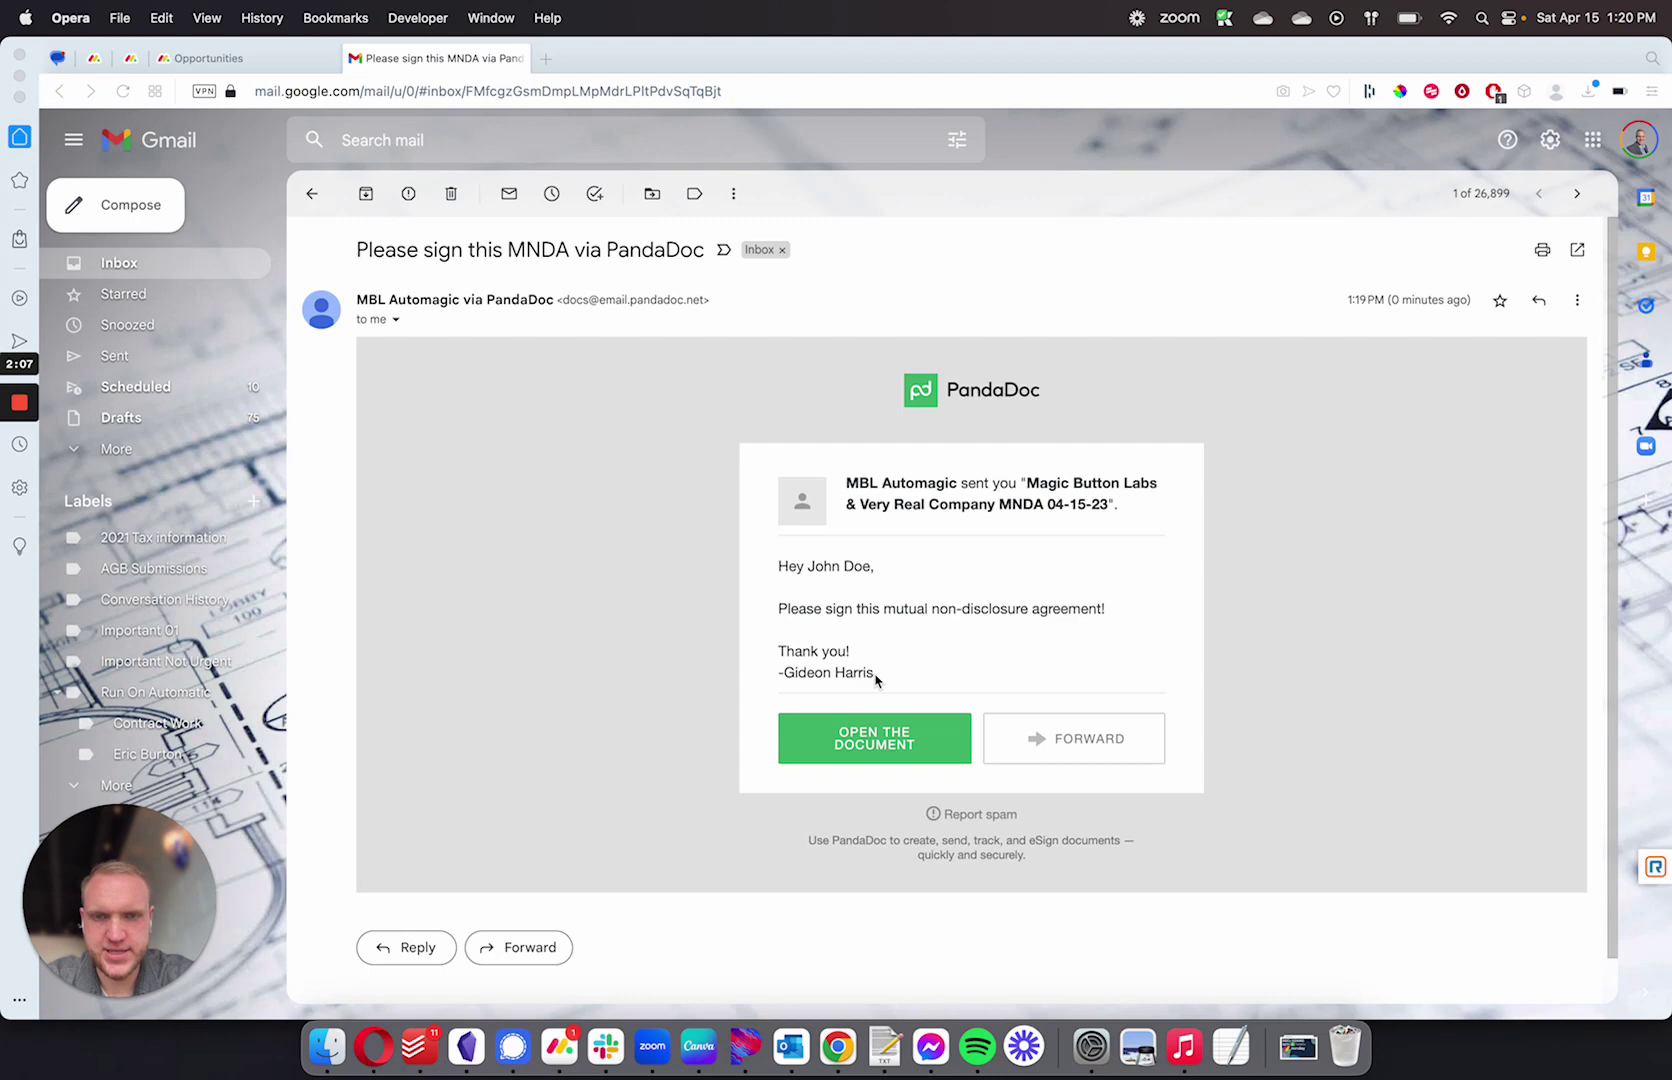
{"action": "left_click", "coordinate": [866, 742]}
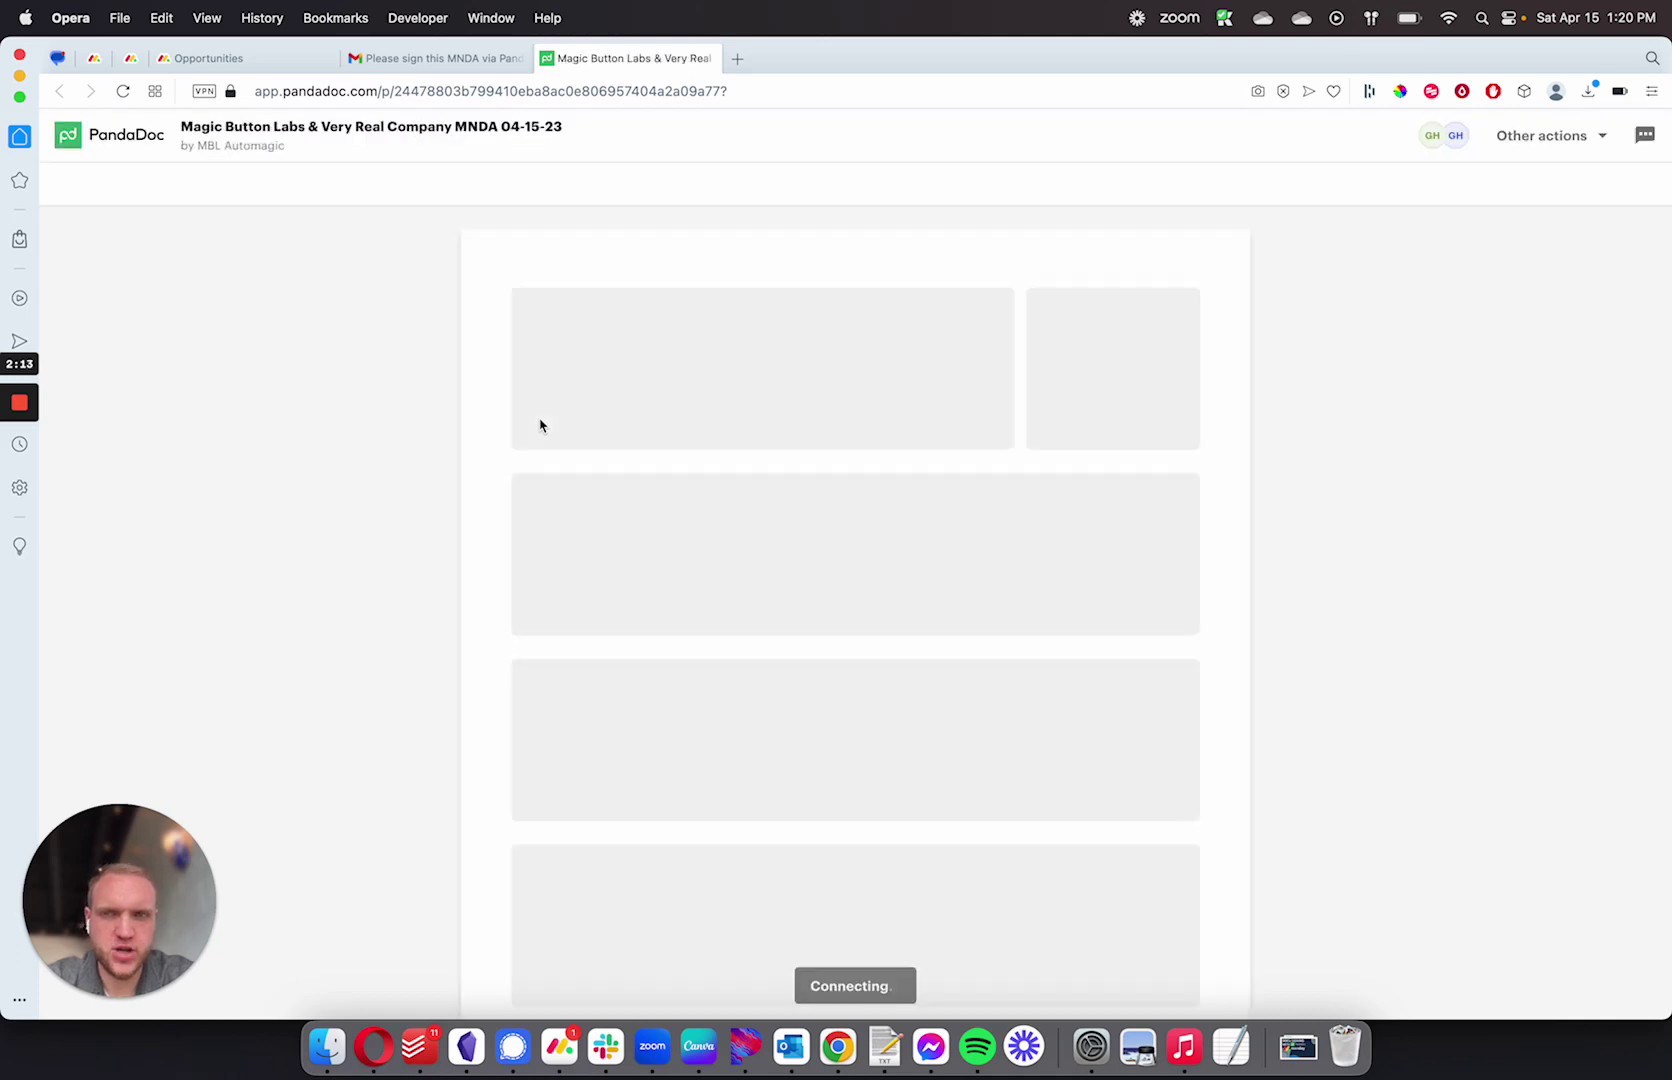
Enter Party B's company name as Super Cool Company, LLC. on the MNDA
{"action": "scroll", "coordinate": [930, 455], "scroll_direction": "down", "scroll_amount": 2}
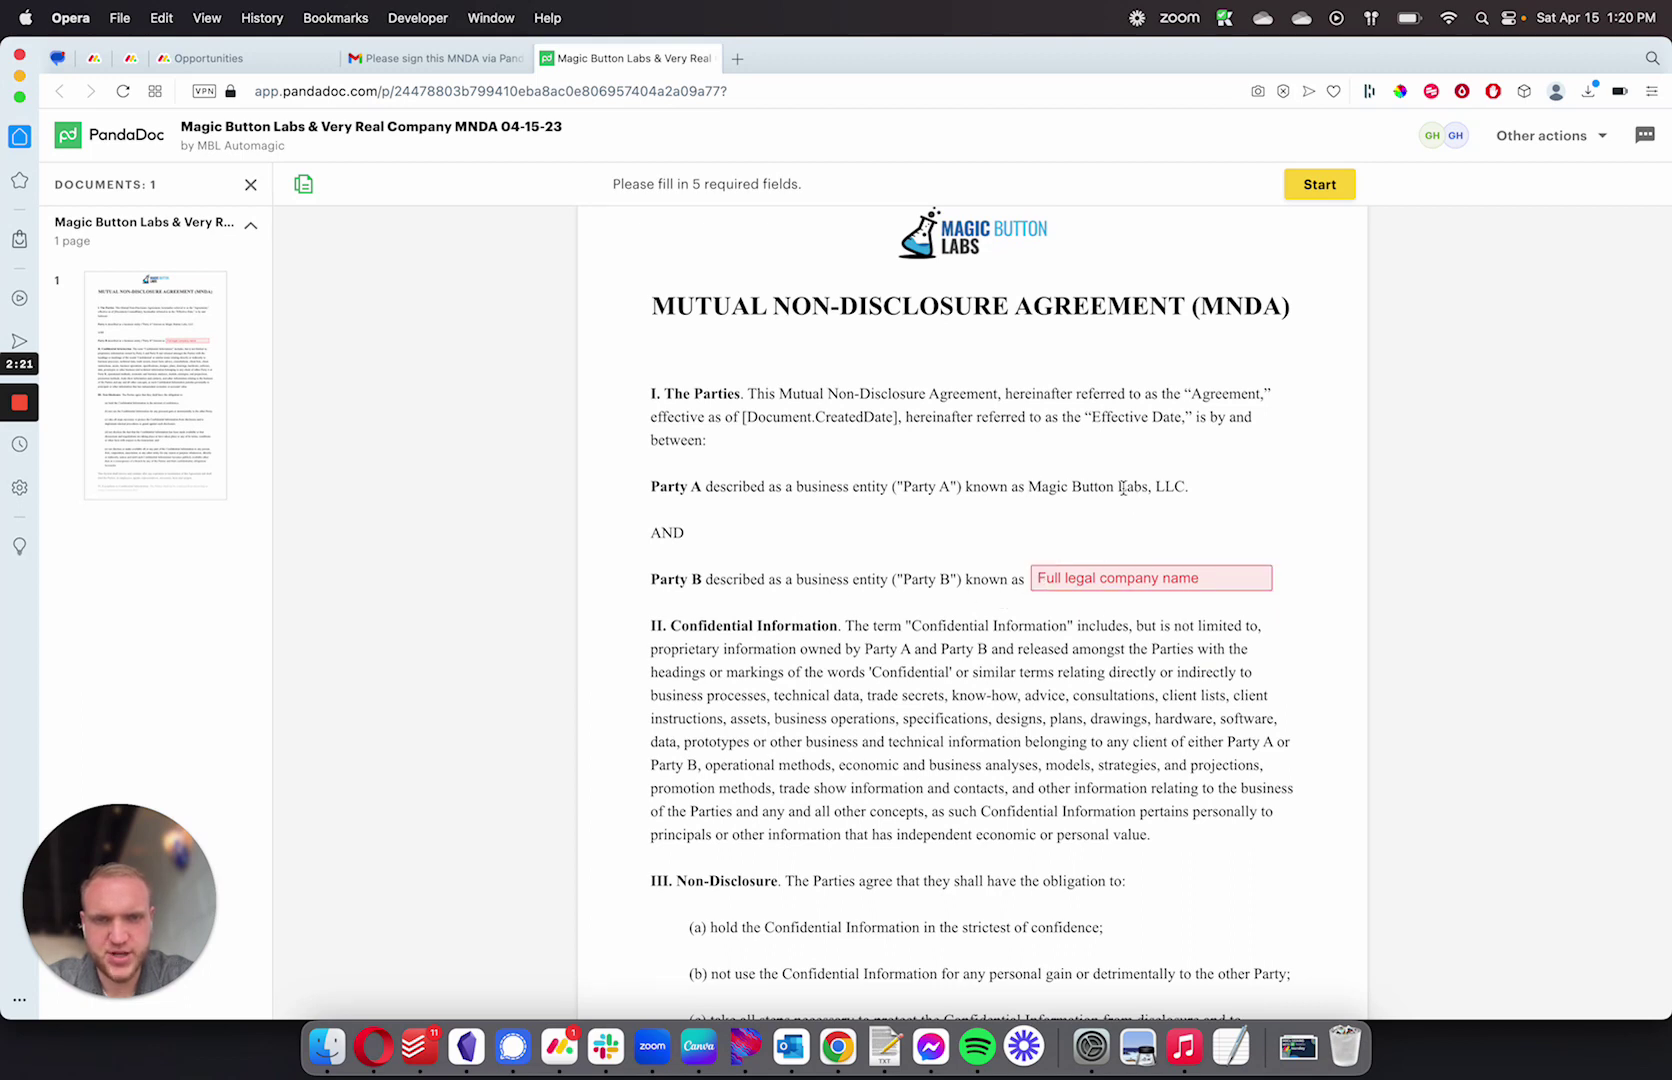
{"action": "left_click", "coordinate": [1066, 580]}
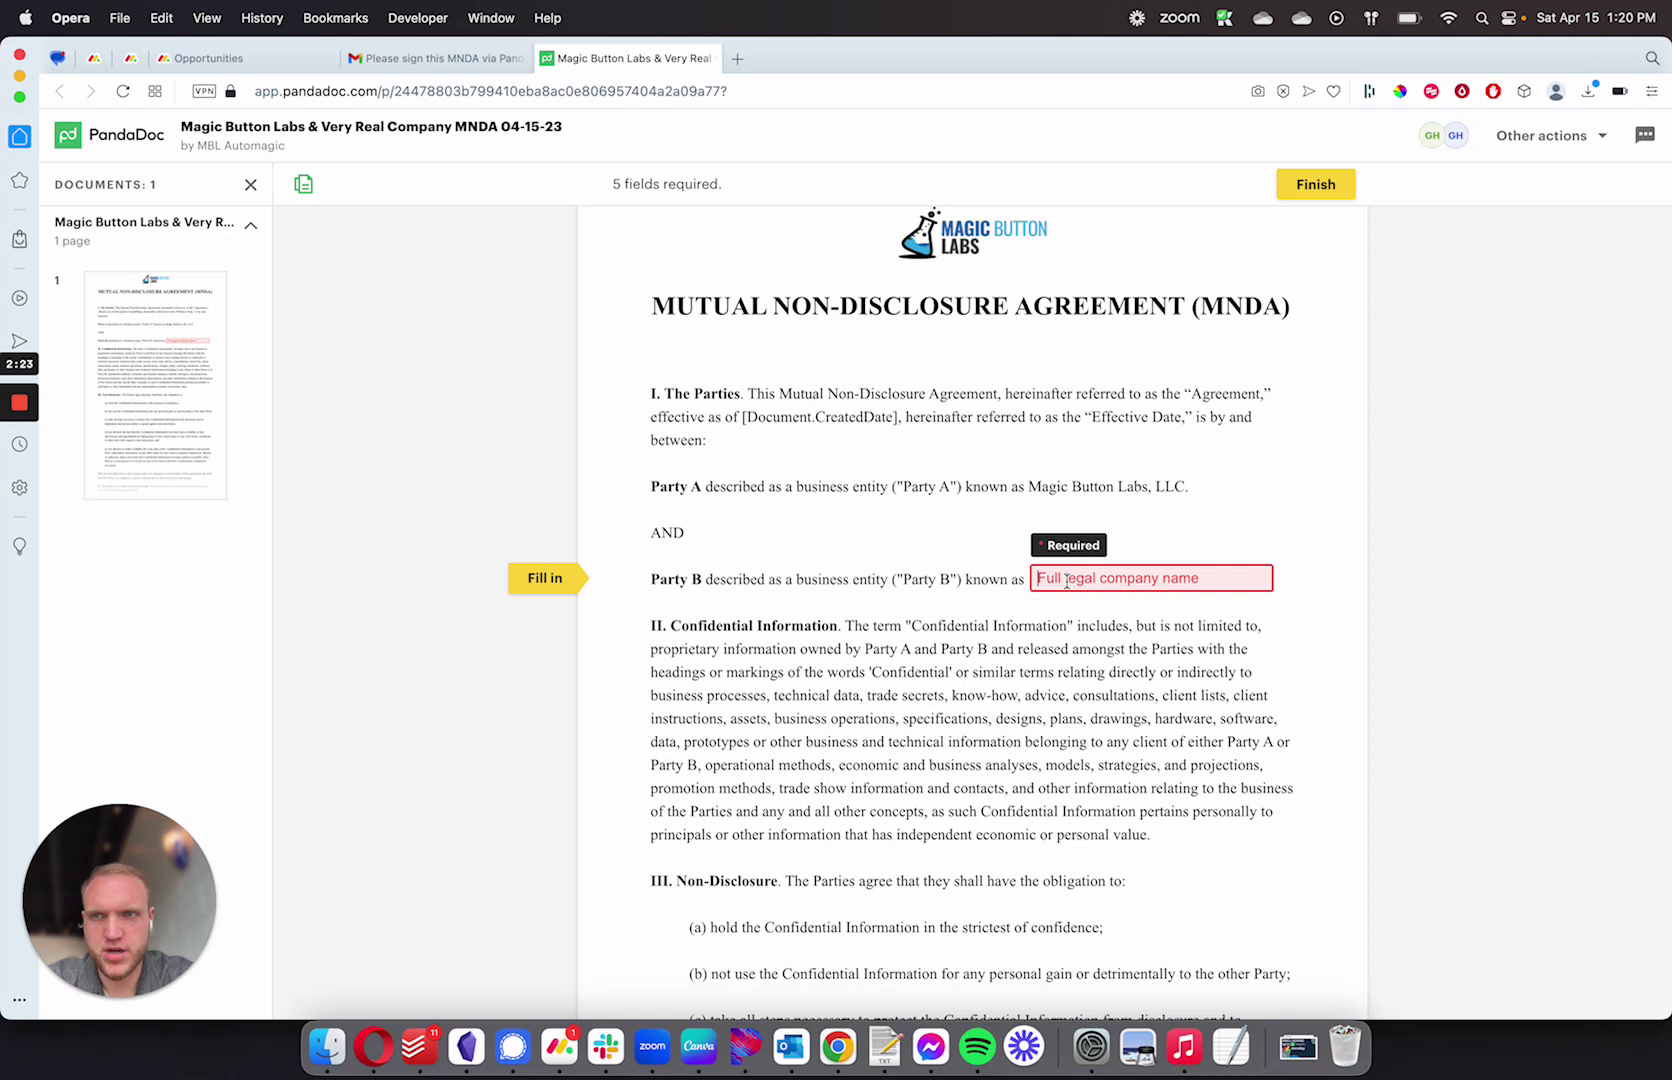
{"action": "type", "text": "Super Cool "}
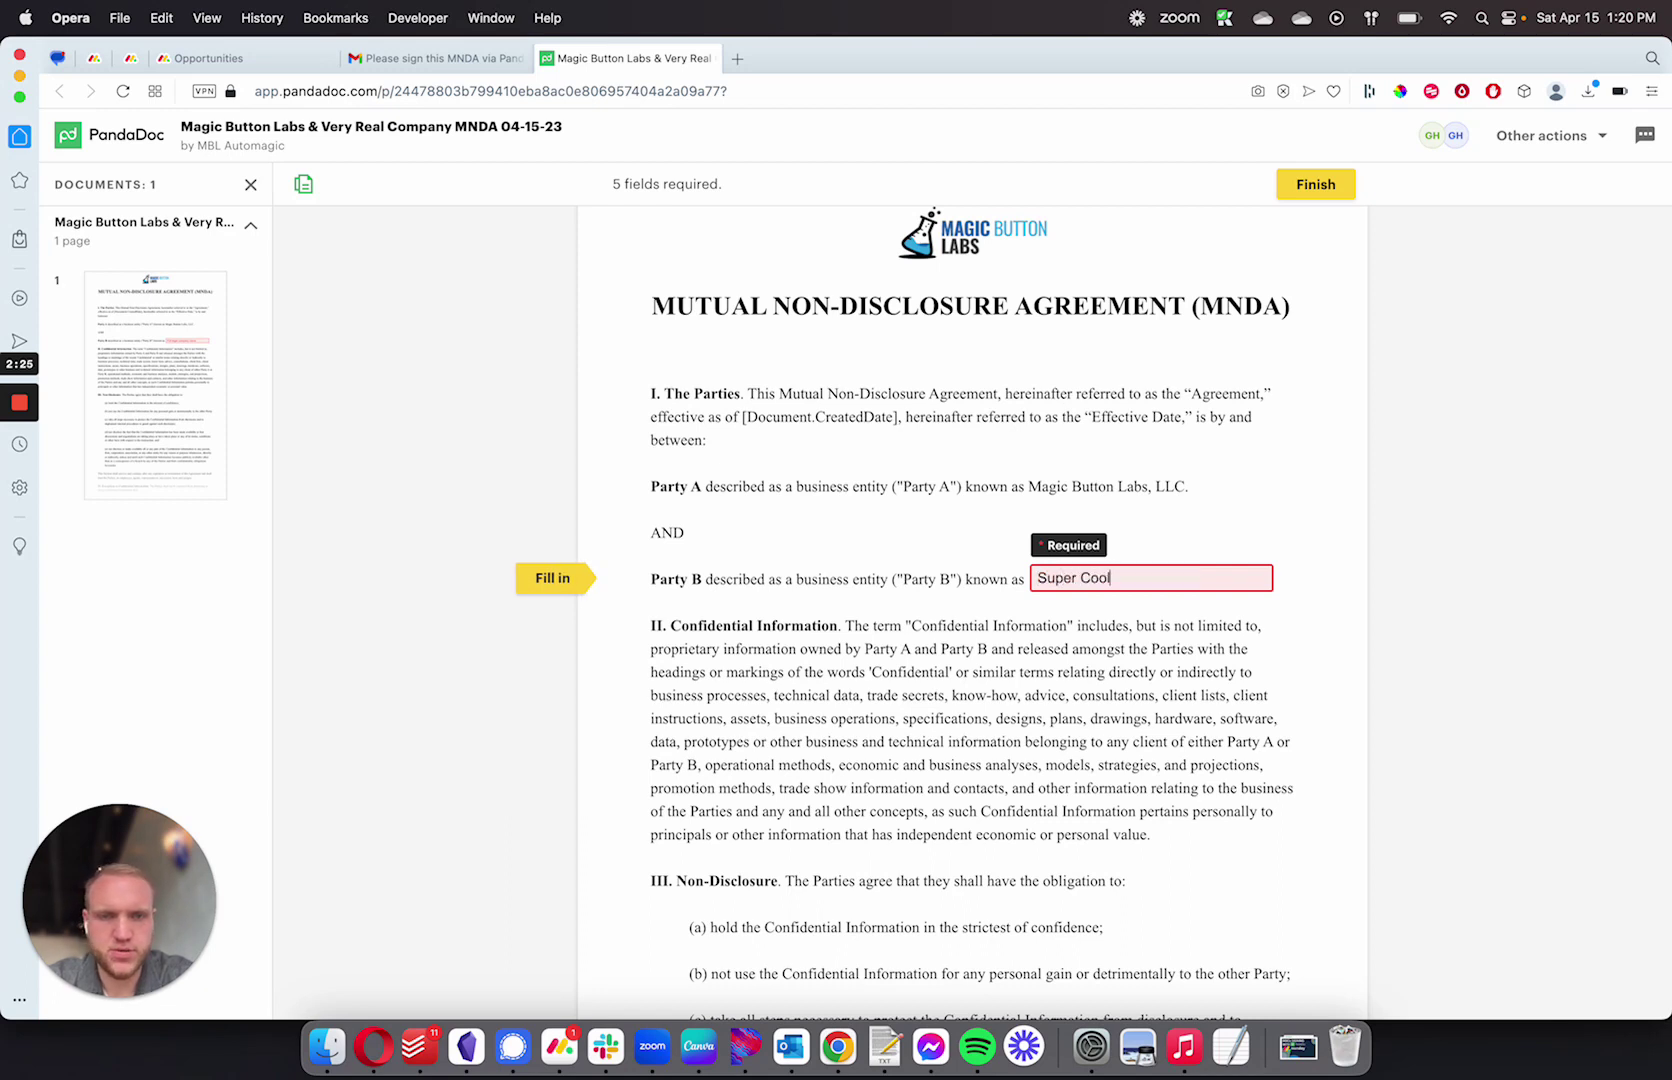
{"action": "type", "text": "Company"}
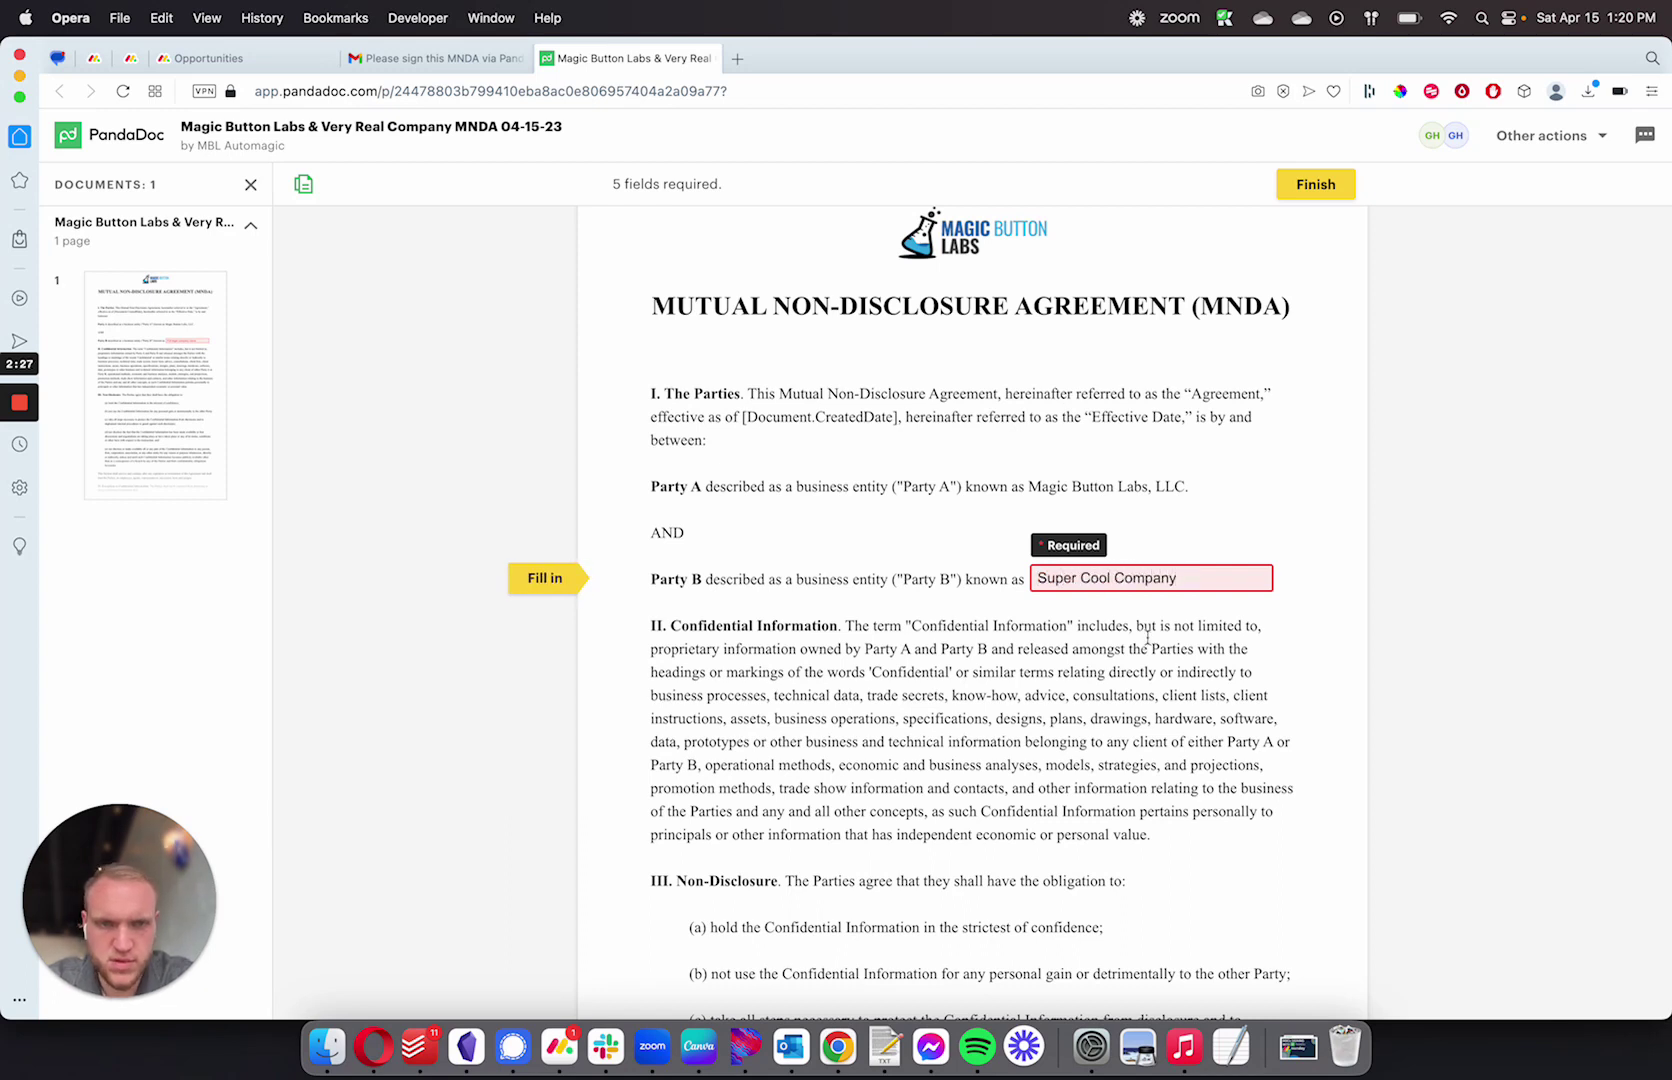
{"action": "type", "text": " L"}
{"action": "key", "text": "BackSpace"}
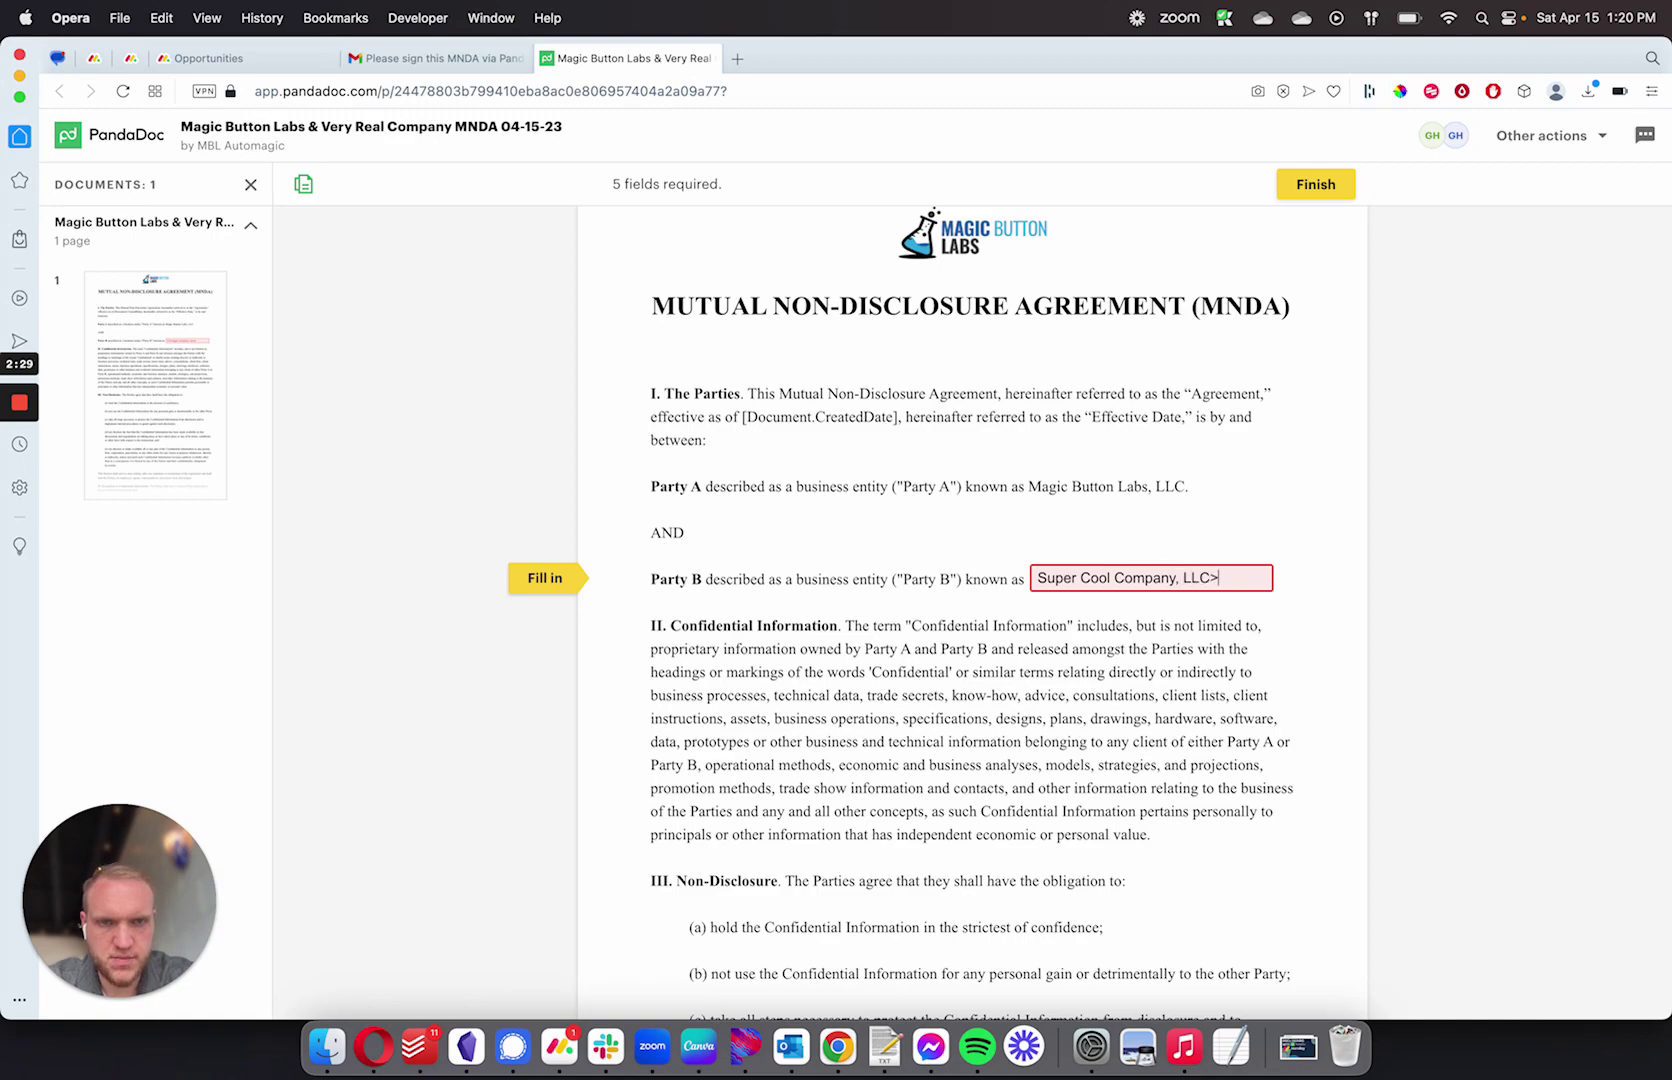
Fill in Party B's address as 123 Real Place Drive
{"action": "scroll", "coordinate": [1126, 708], "scroll_direction": "down", "scroll_amount": 6}
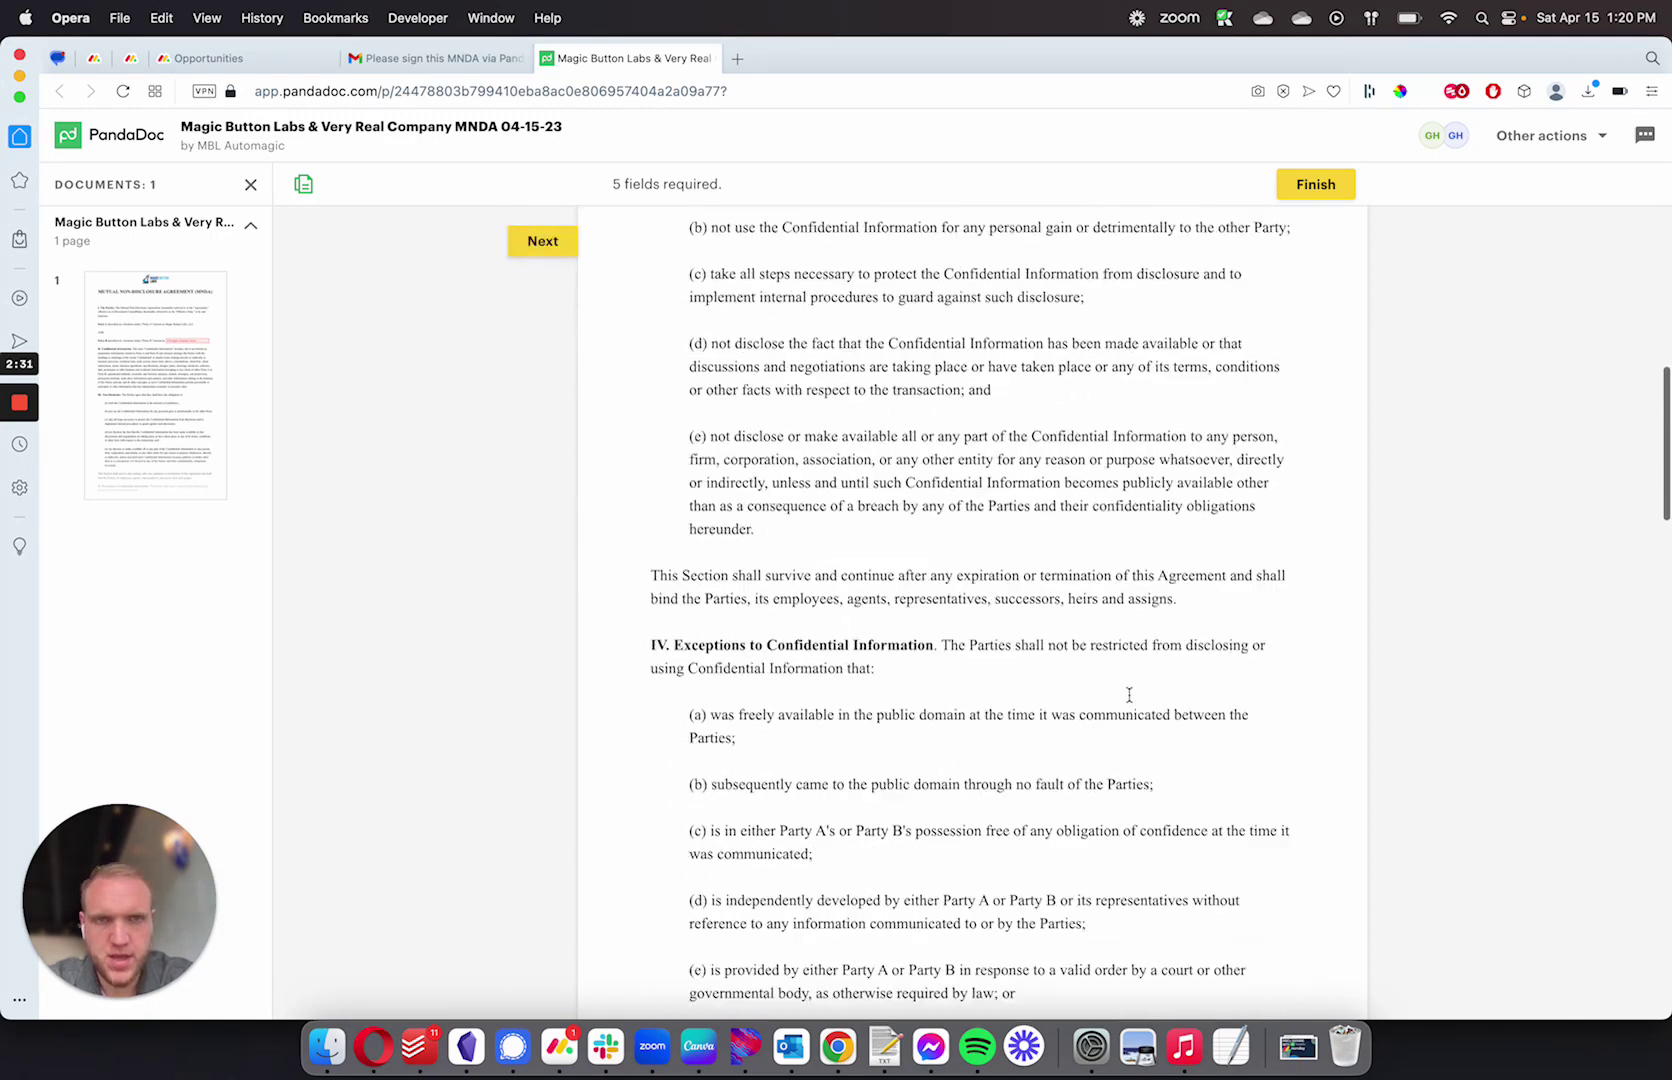
{"action": "scroll", "coordinate": [1155, 315], "scroll_direction": "up", "scroll_amount": 4}
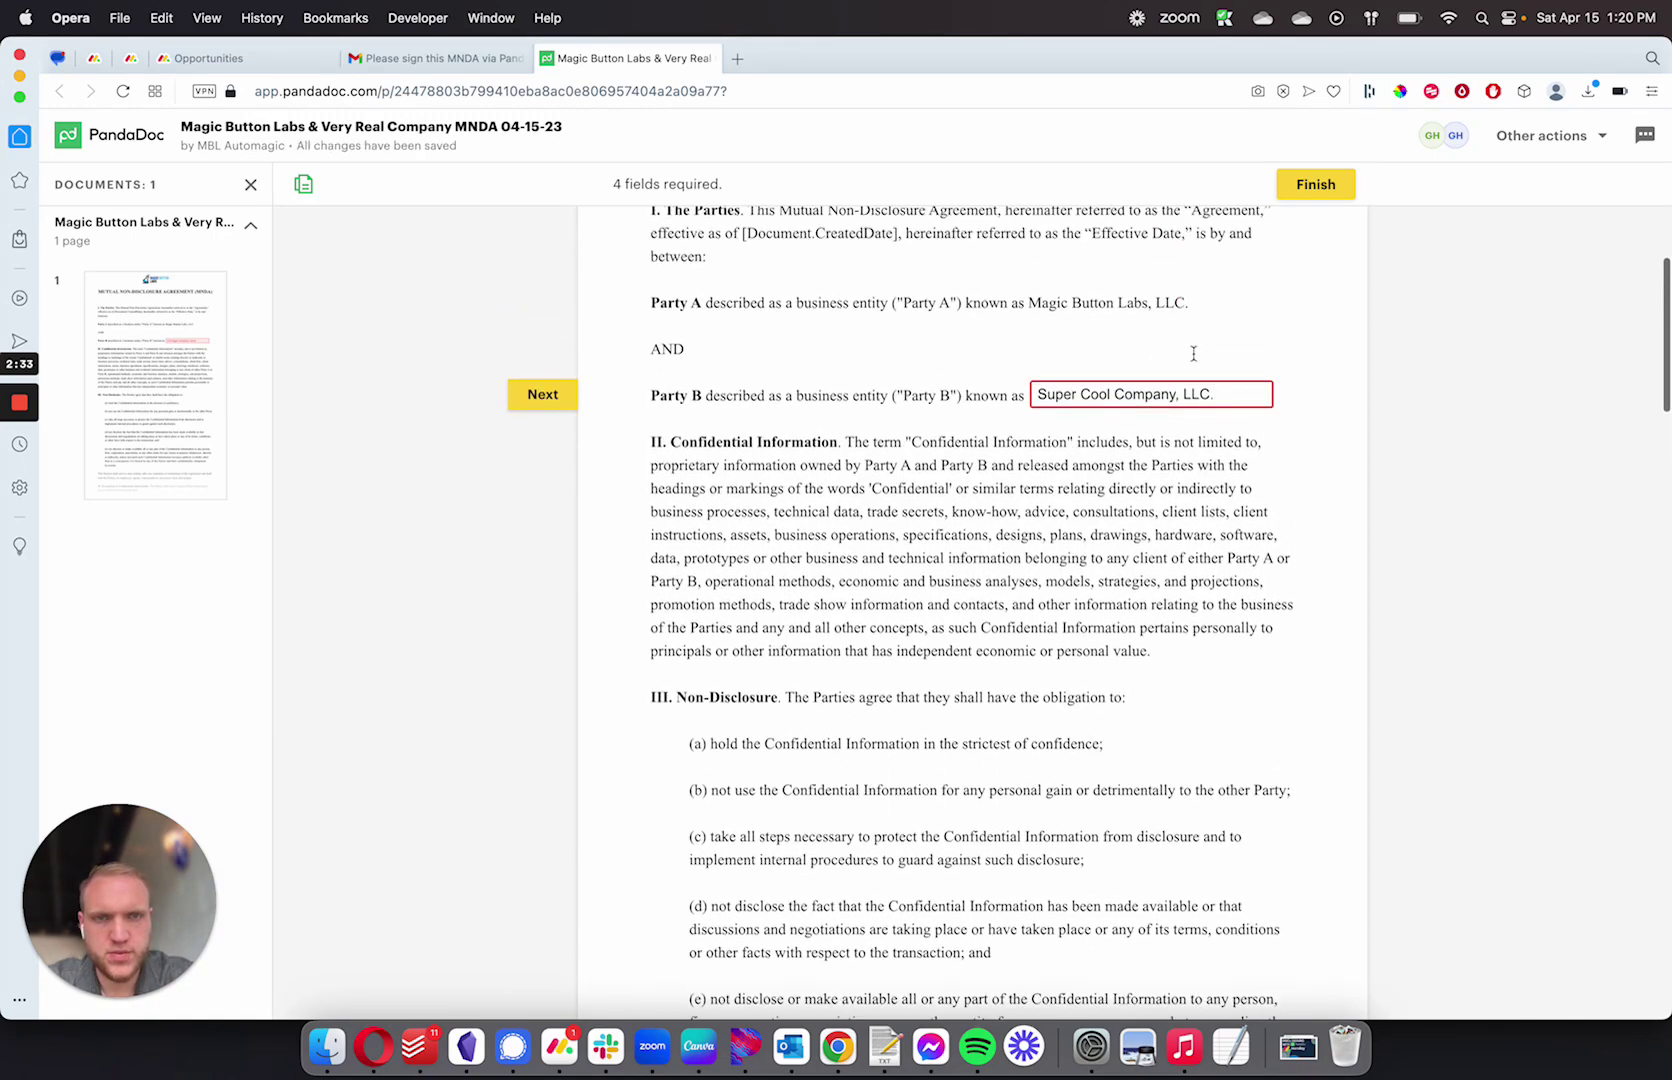
{"action": "left_click", "coordinate": [541, 395]}
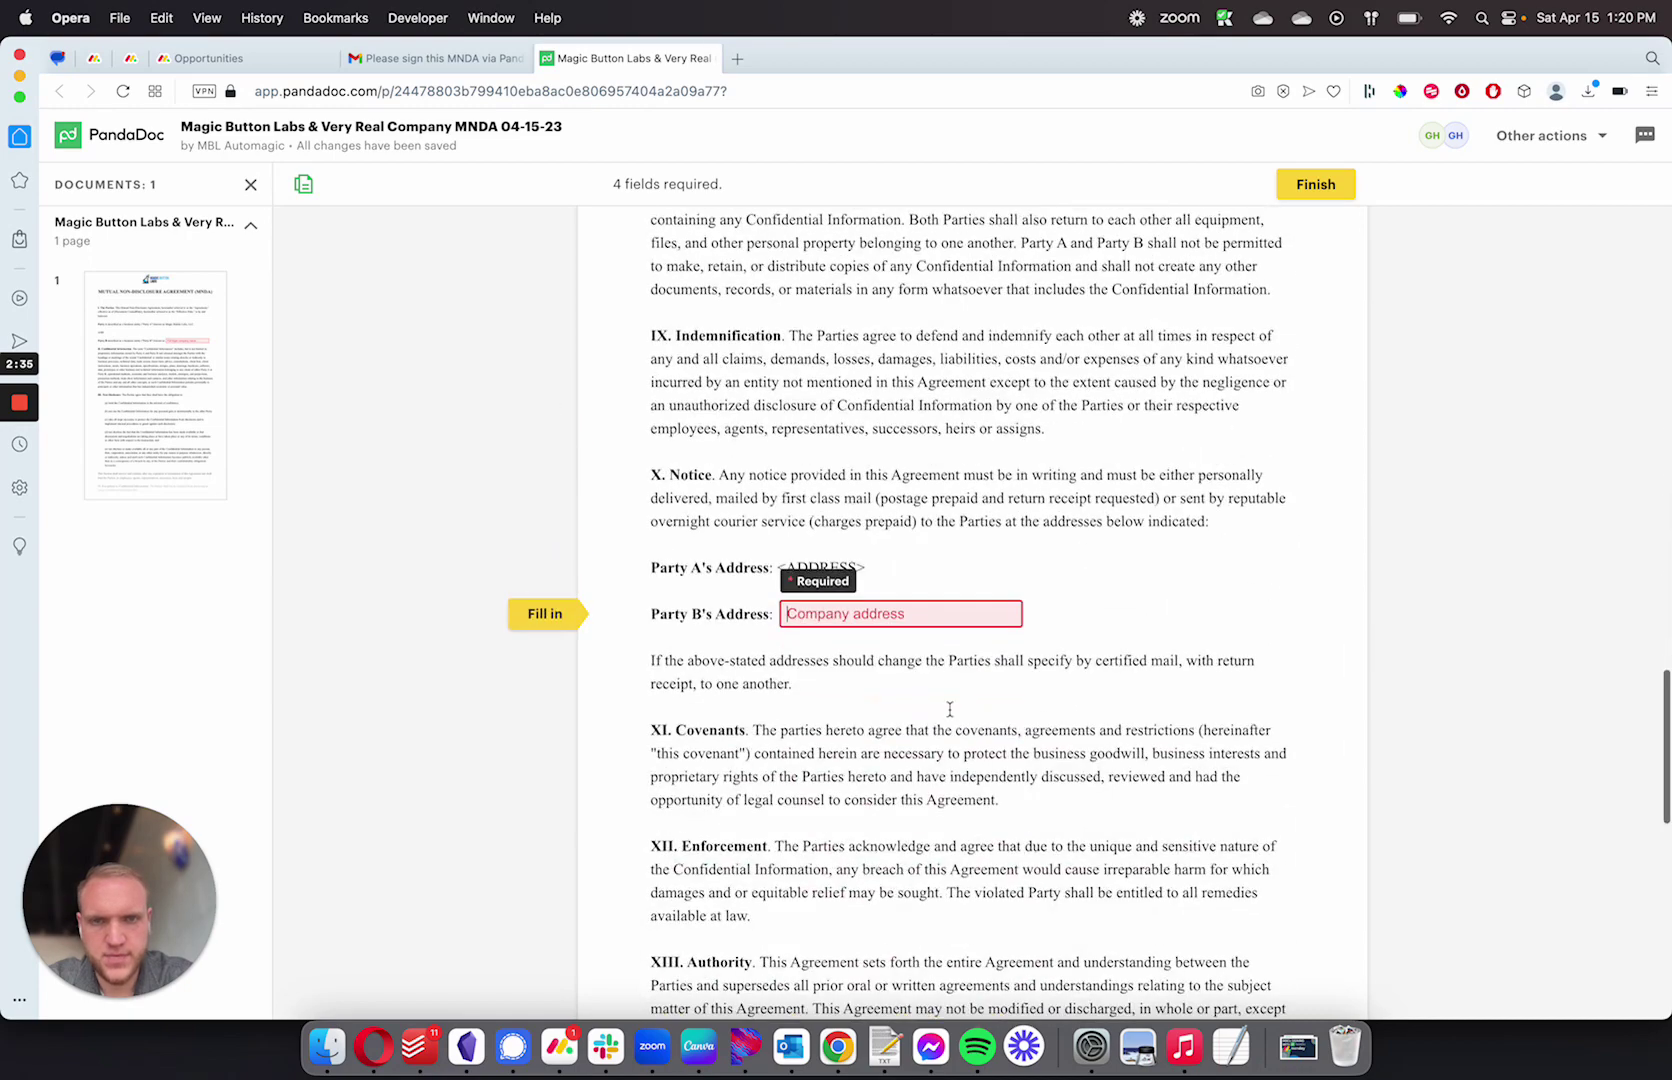
{"action": "type", "text": "123"}
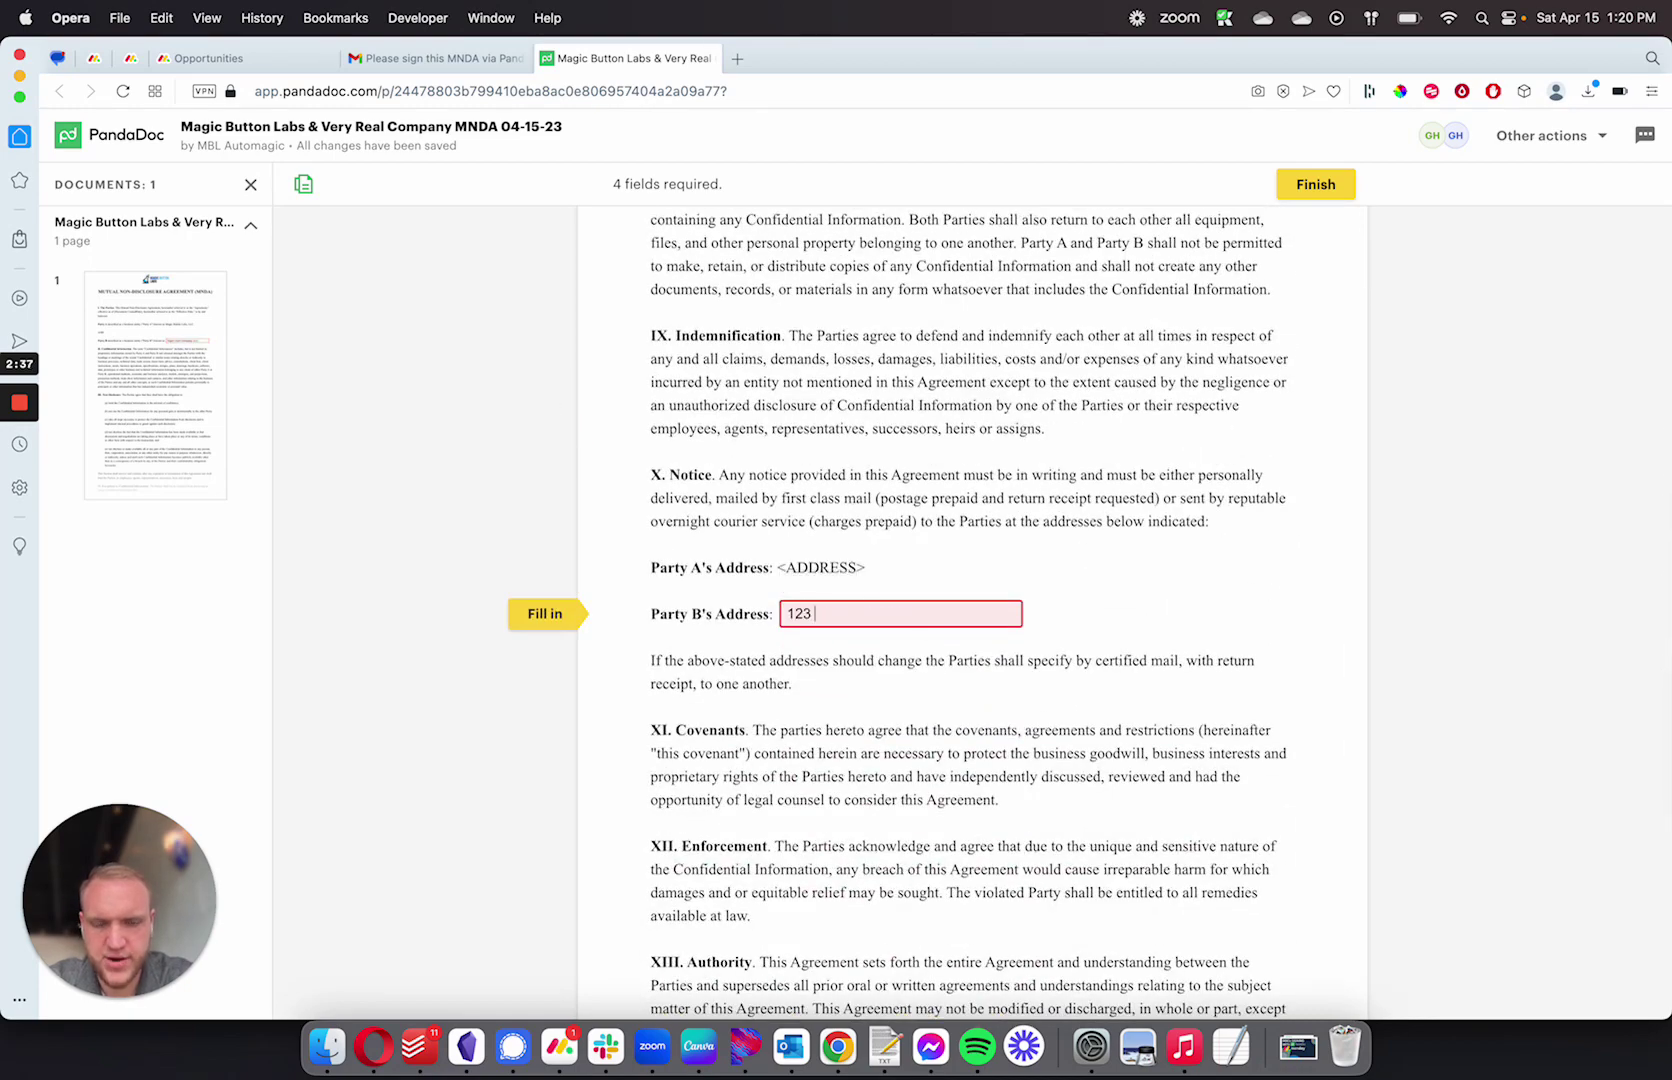
{"action": "type", "text": "Real P"}
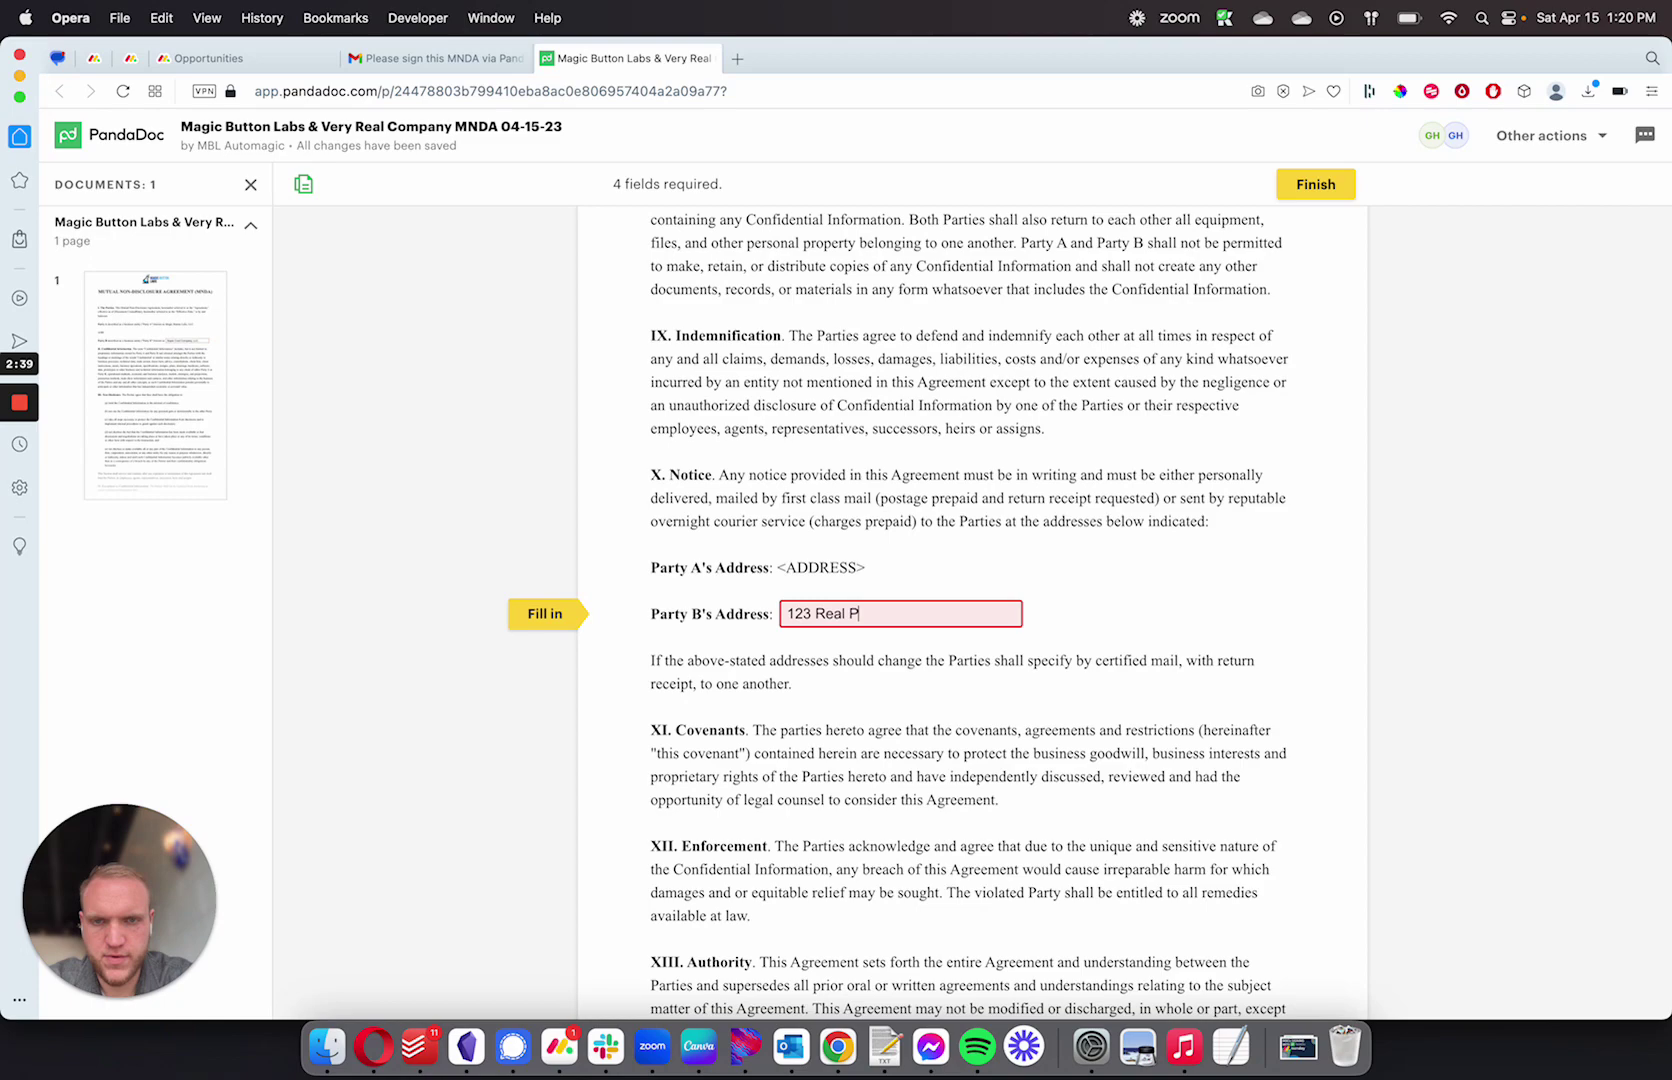
{"action": "type", "text": "lace Drive"}
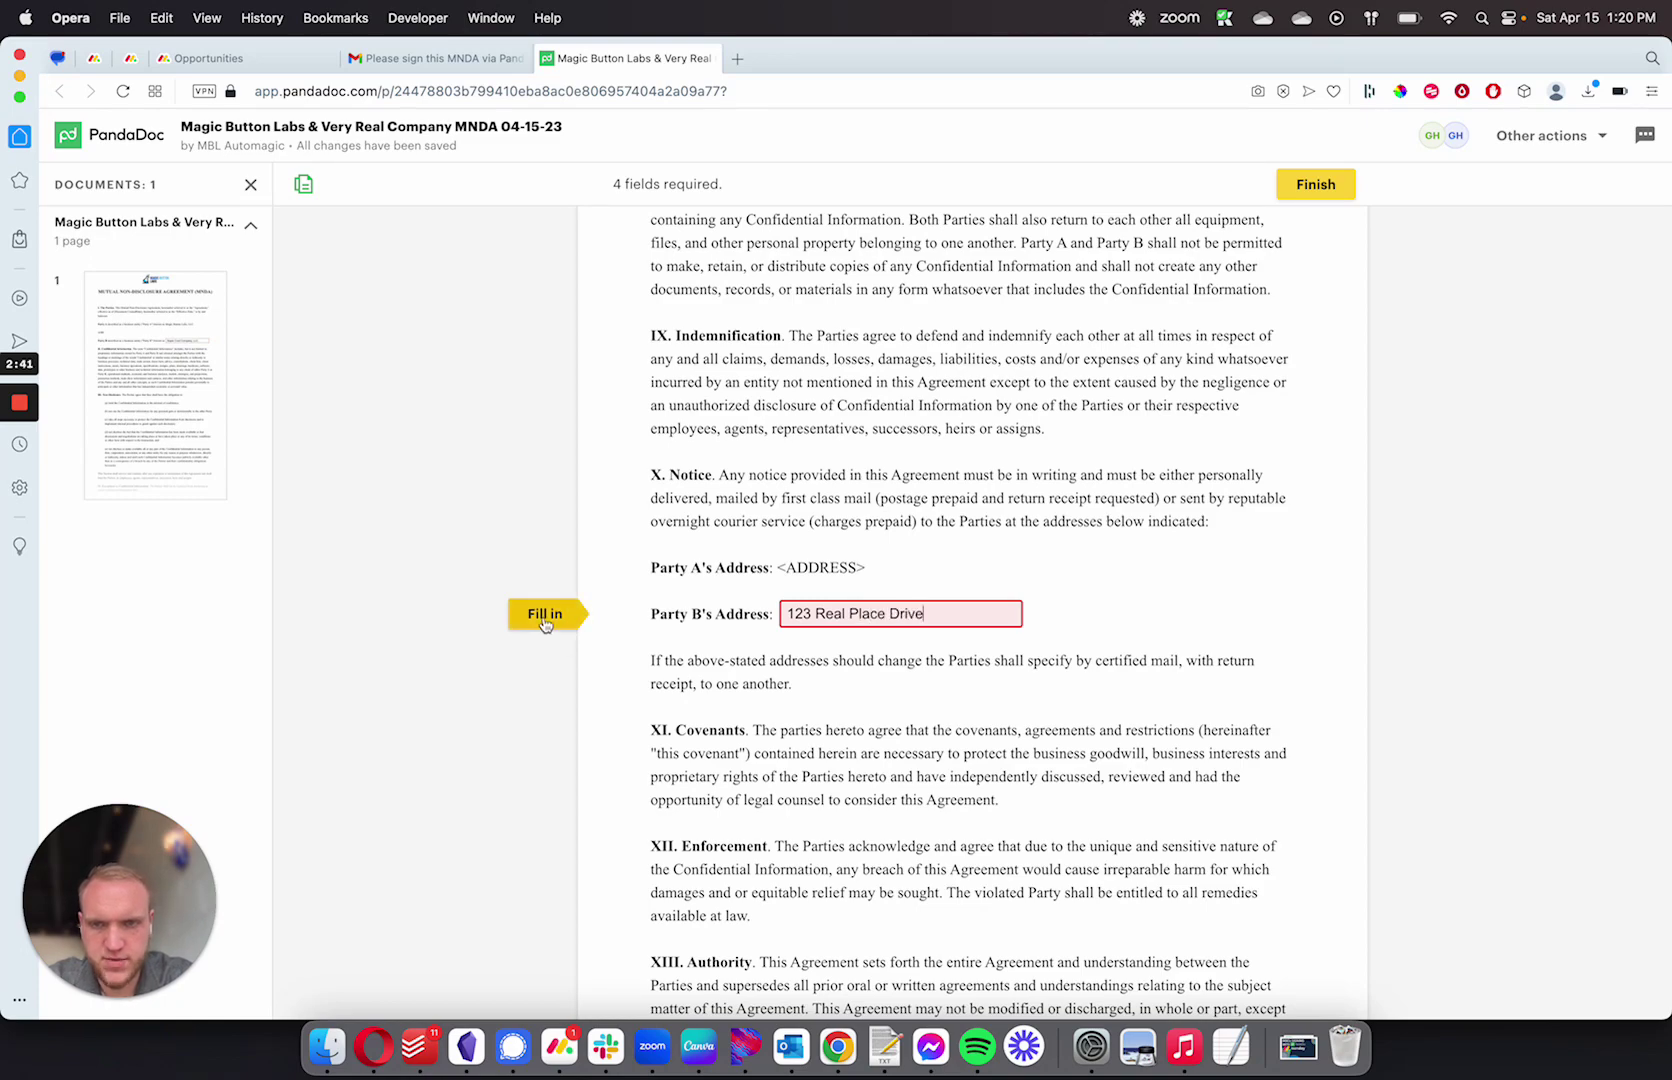
{"action": "scroll", "coordinate": [880, 770], "scroll_direction": "down", "scroll_amount": 15}
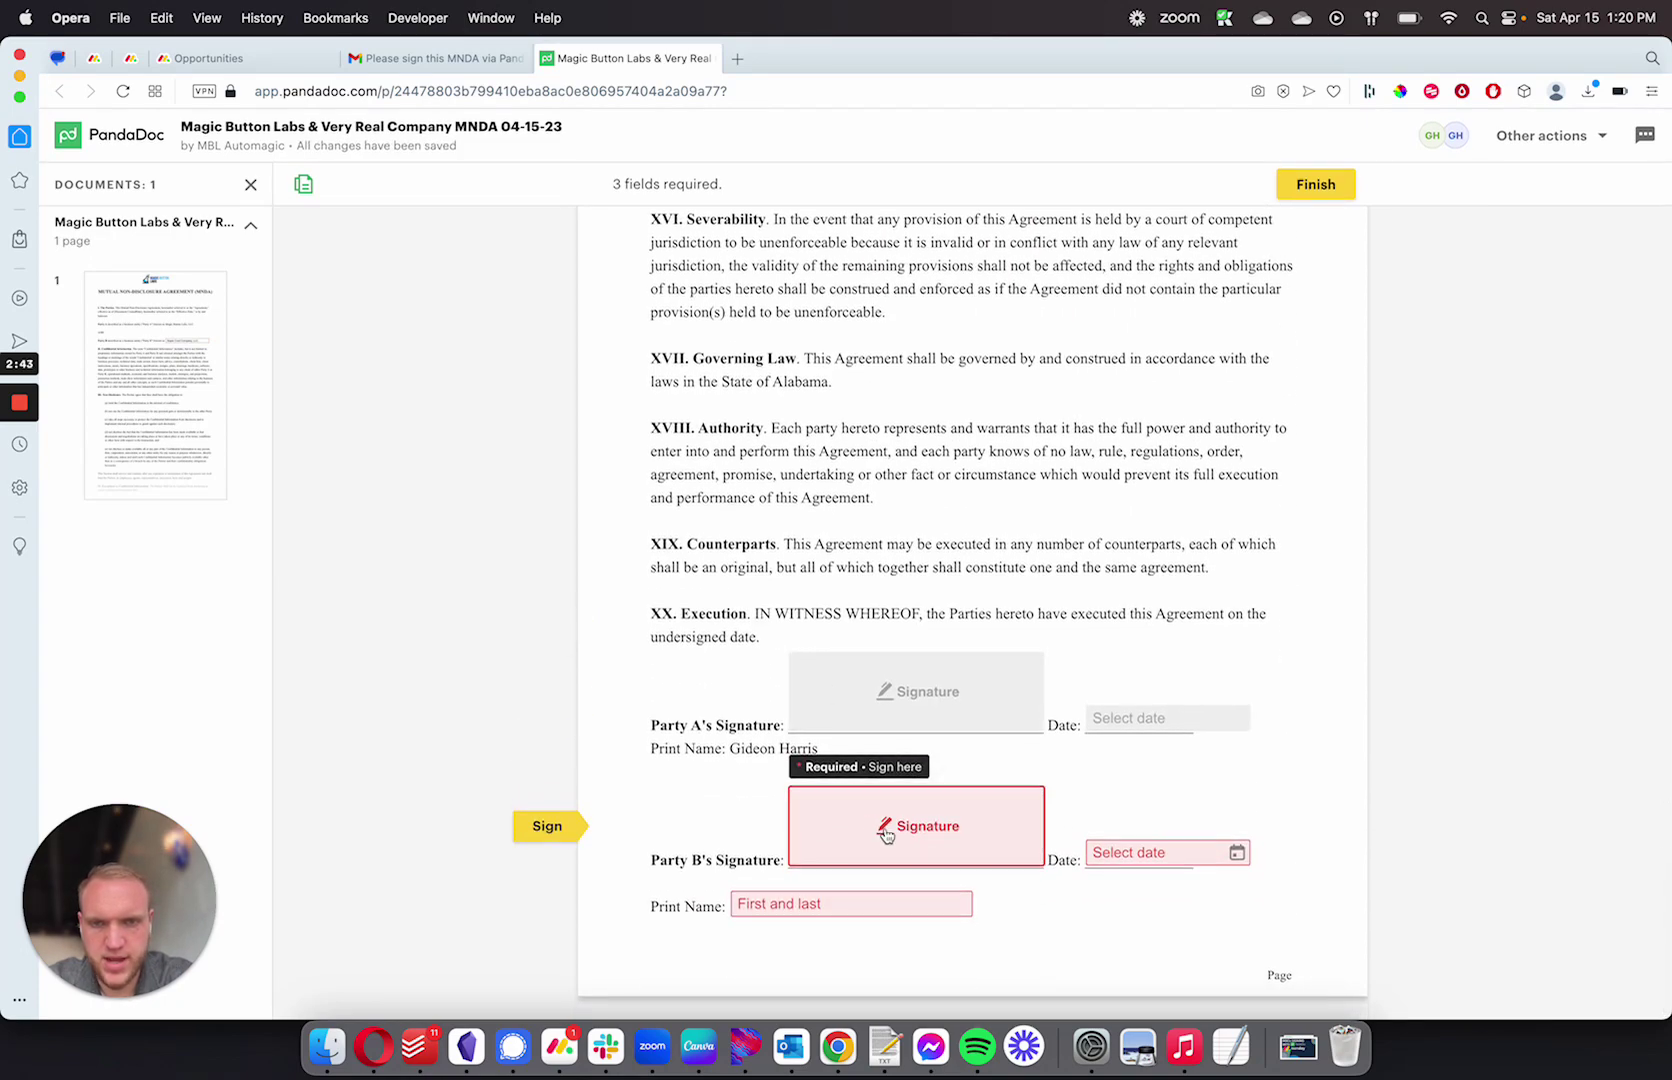
Replace the prefilled name in Party B's signature with the signer's name and accept it
{"action": "left_click", "coordinate": [886, 835]}
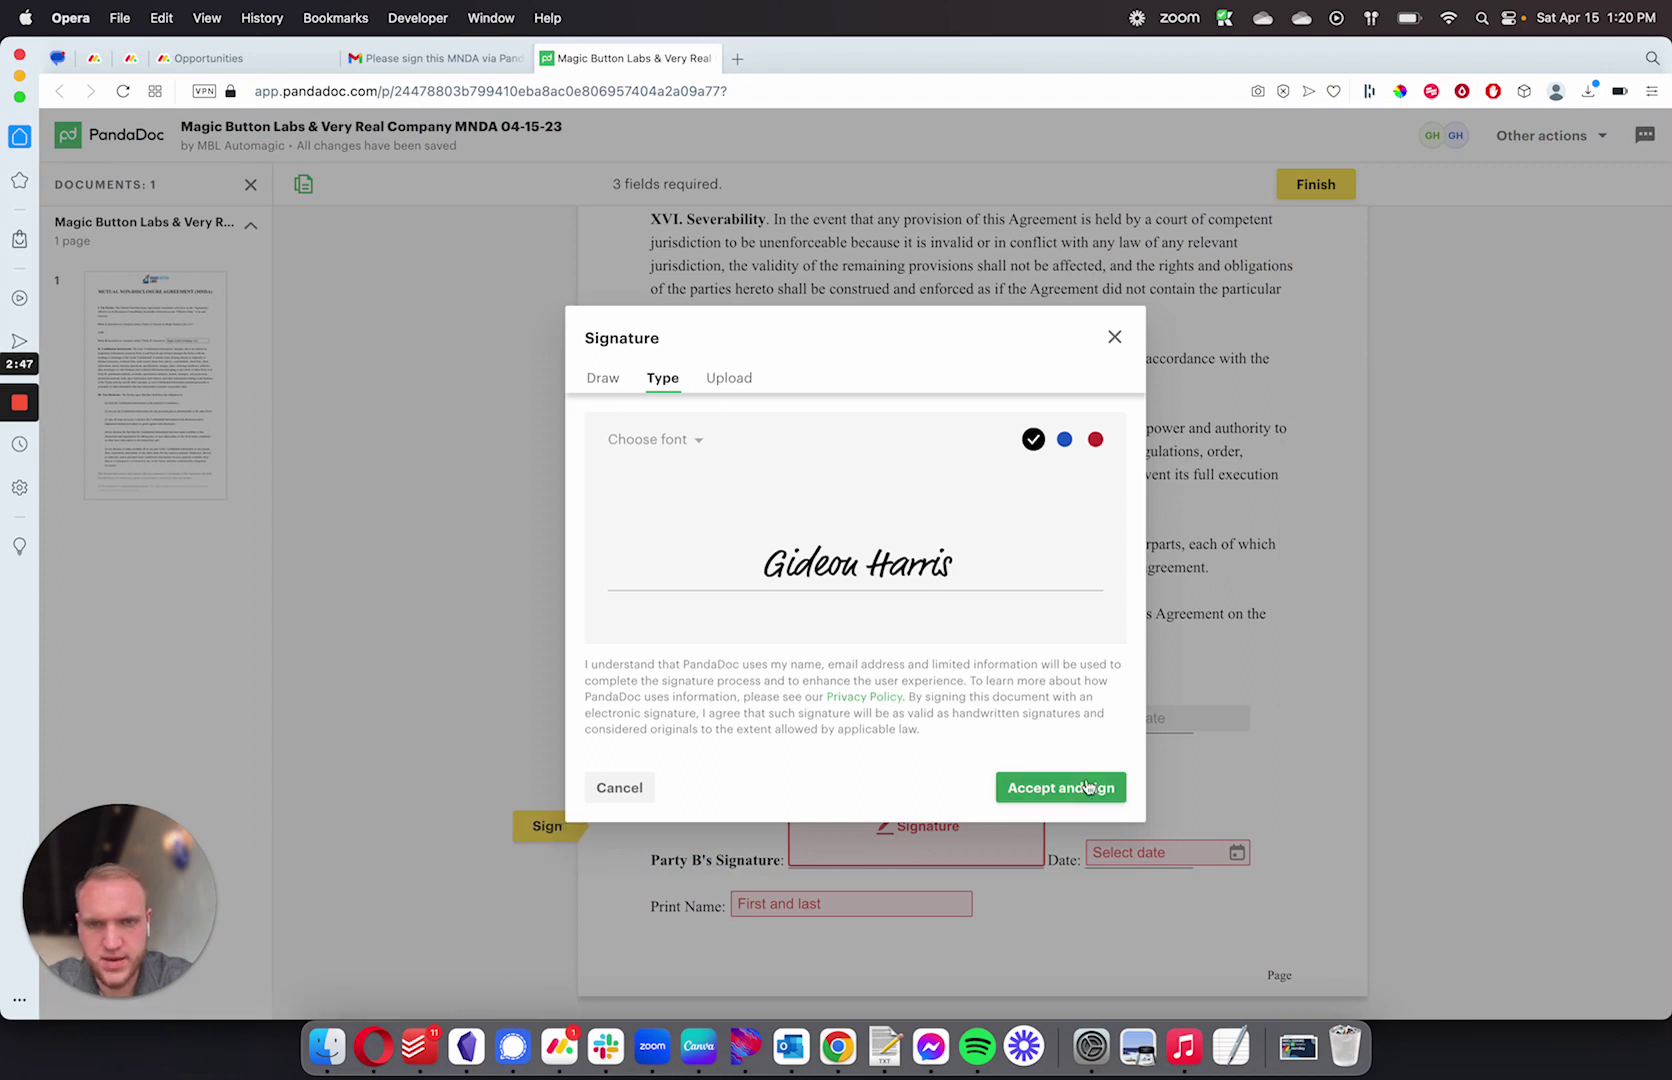
{"action": "double_click", "coordinate": [857, 555]}
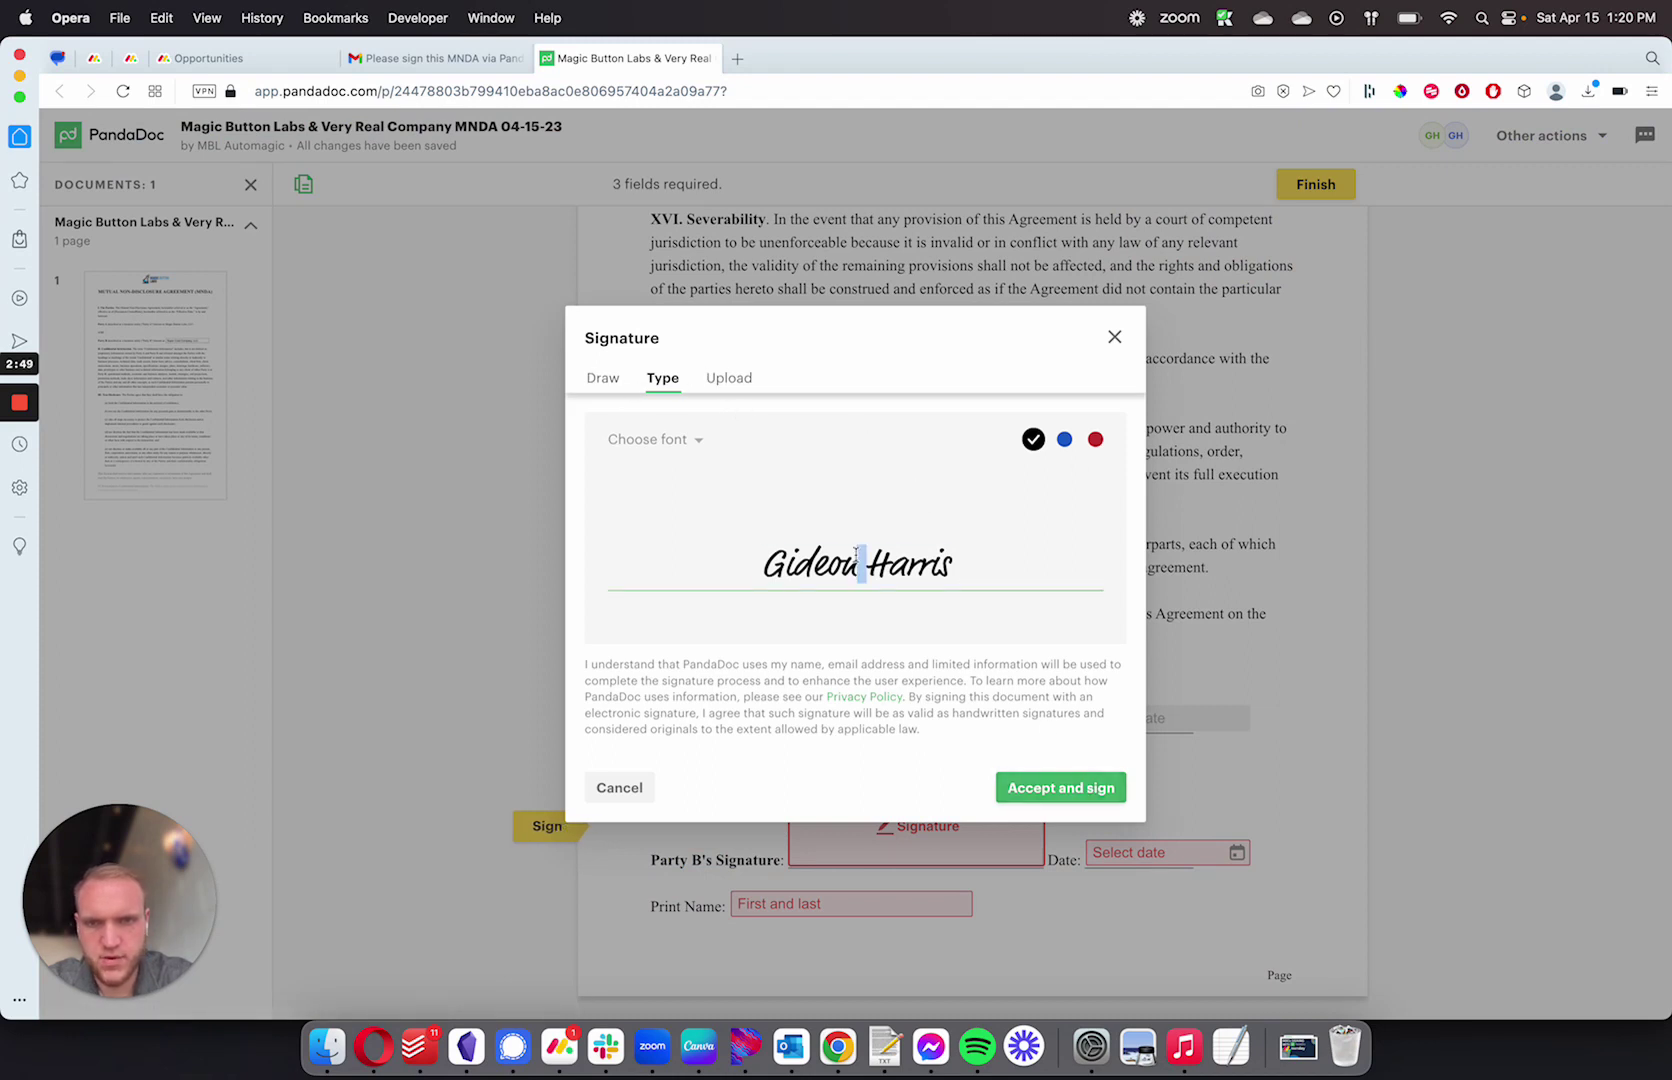
{"action": "key", "text": "super+a"}
{"action": "type", "text": "John Doe"}
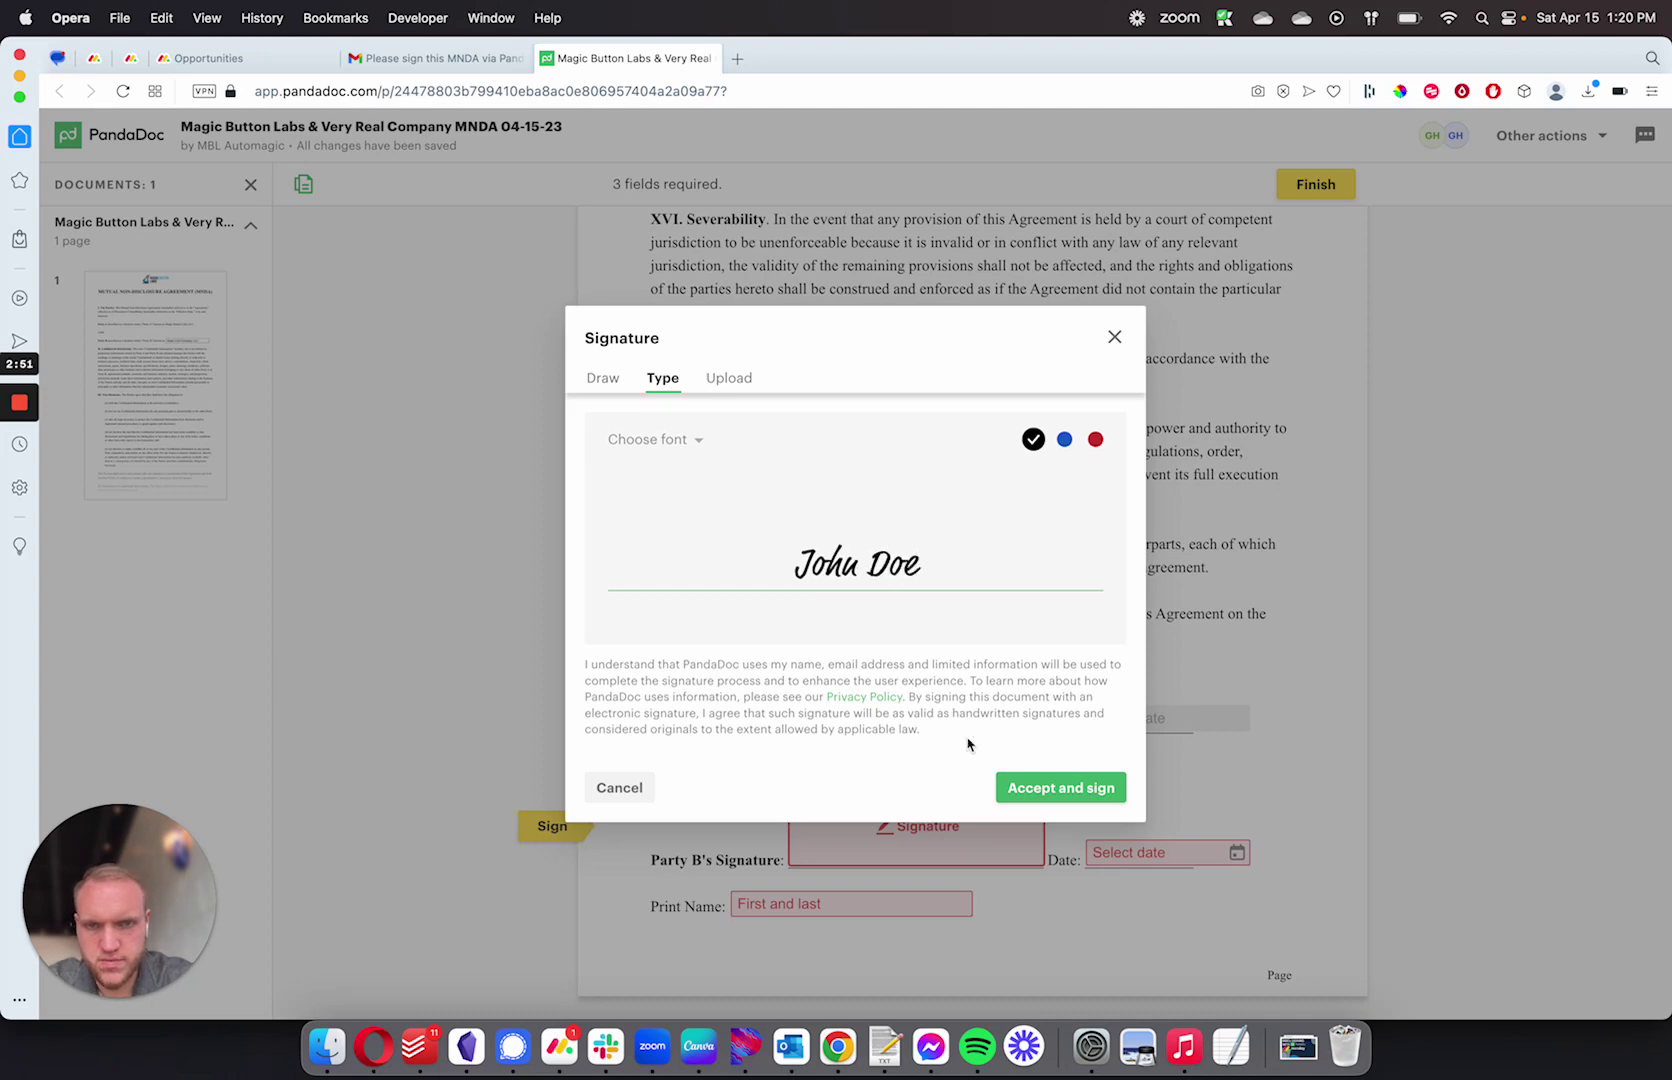
{"action": "left_click", "coordinate": [1058, 788]}
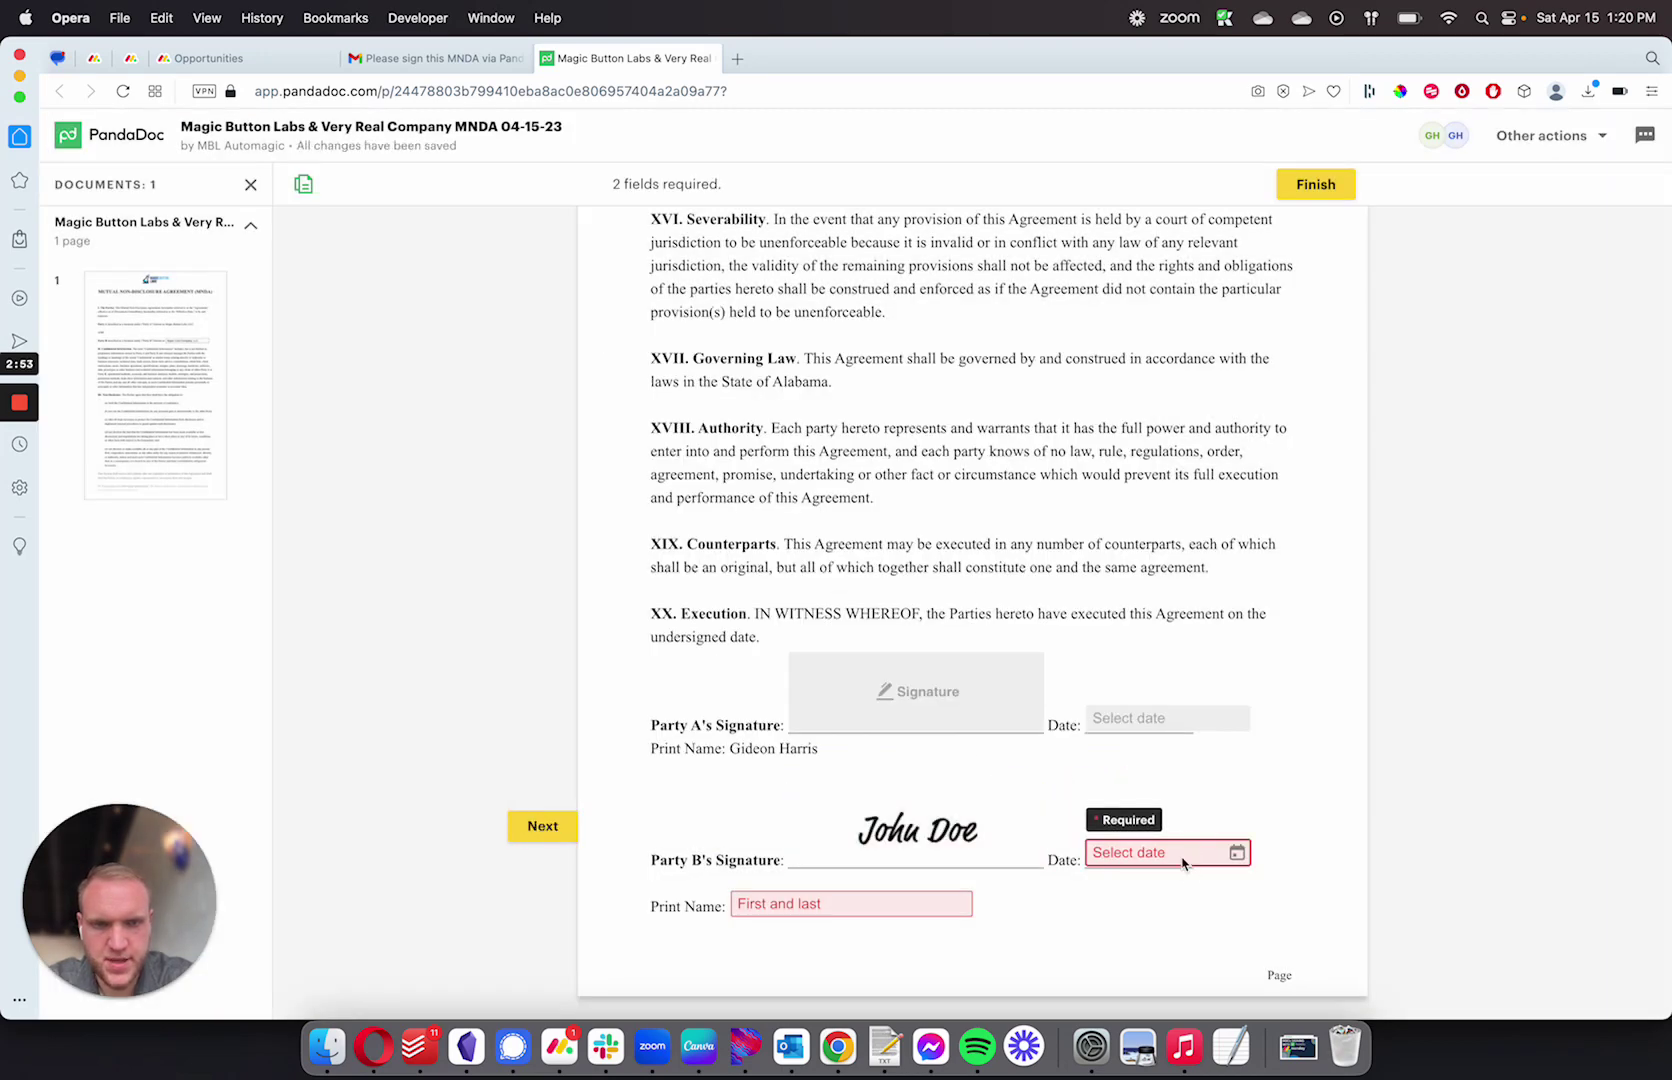
Set Party B's date to the 15th, enter the printed name, and finish signing
{"action": "left_click", "coordinate": [1183, 862]}
{"action": "left_click", "coordinate": [1370, 645]}
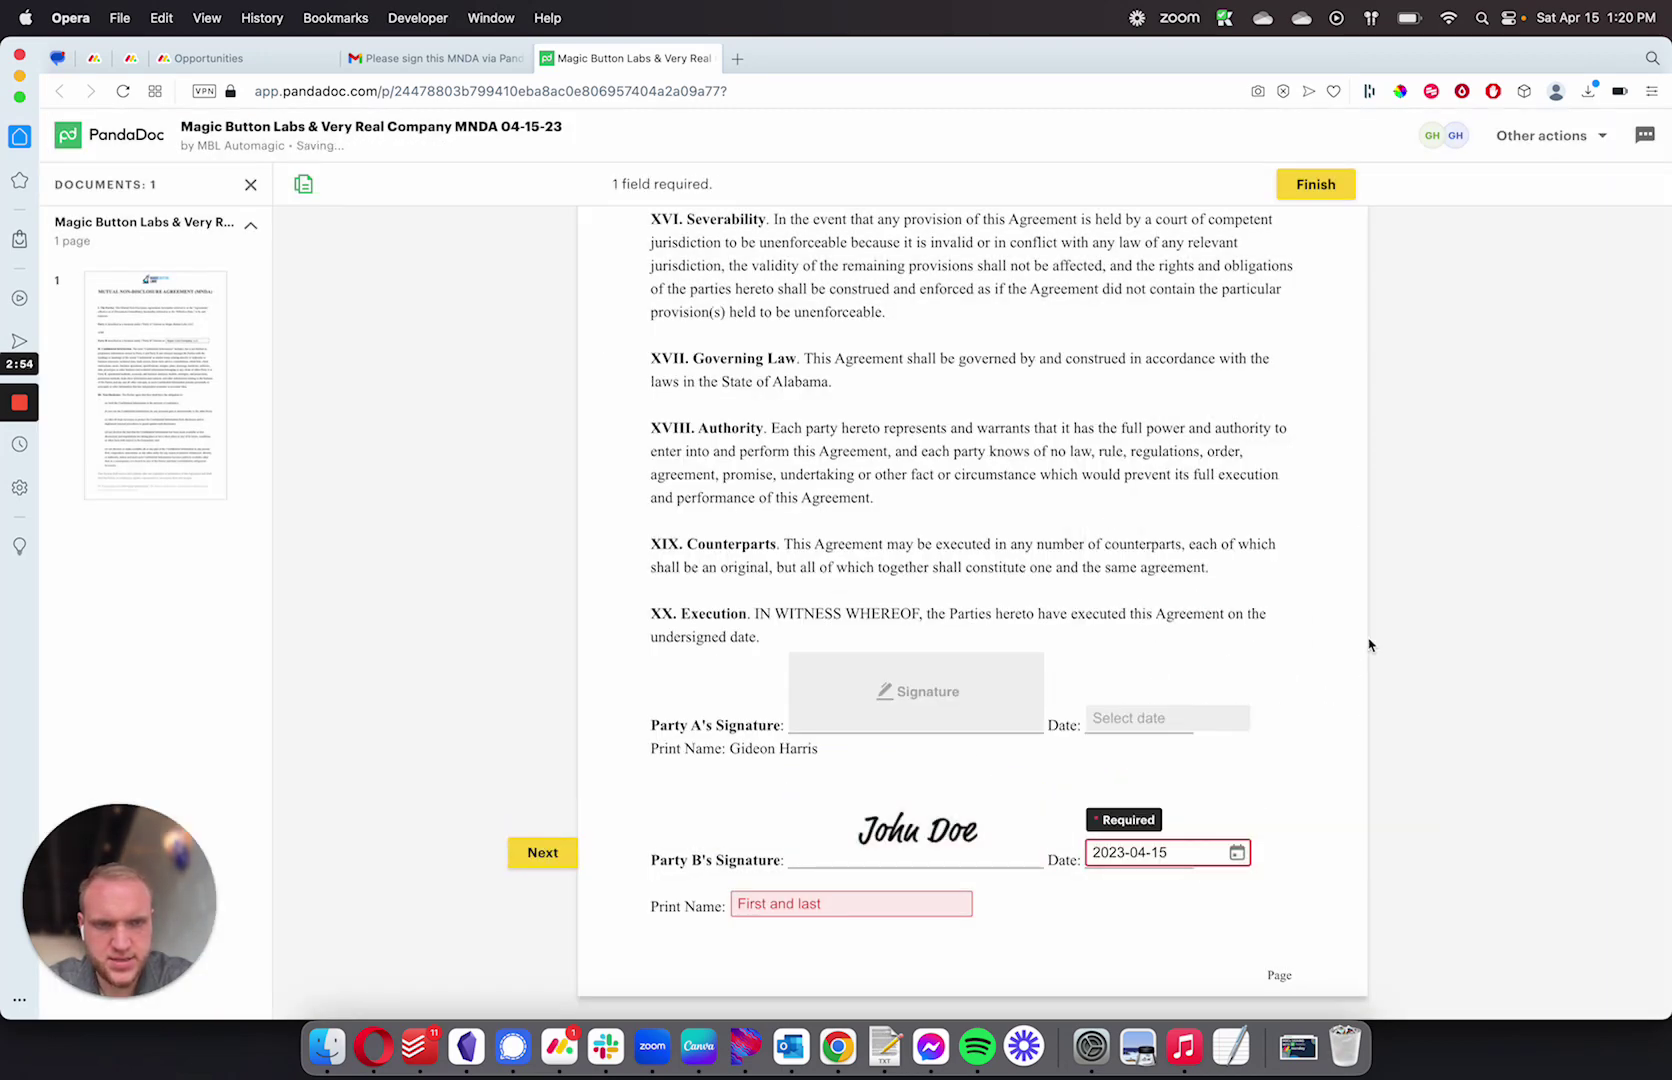
{"action": "left_click", "coordinate": [739, 905]}
{"action": "type", "text": "John "}
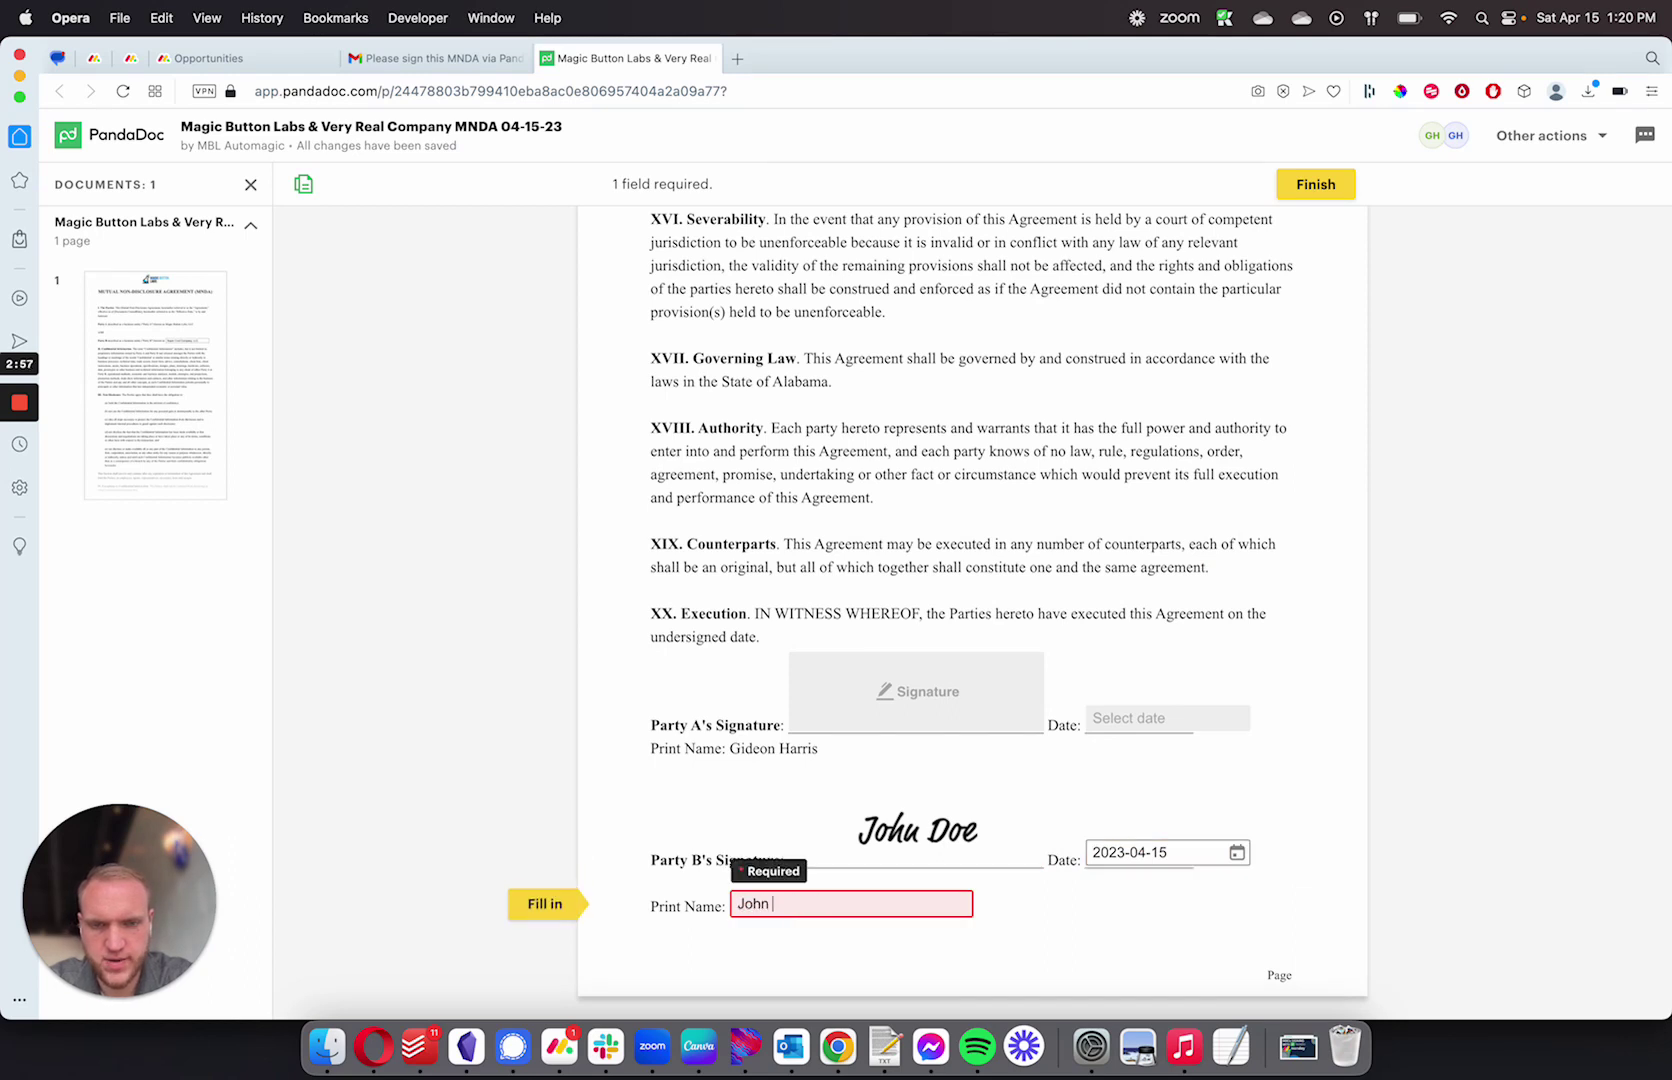
{"action": "type", "text": "Doe"}
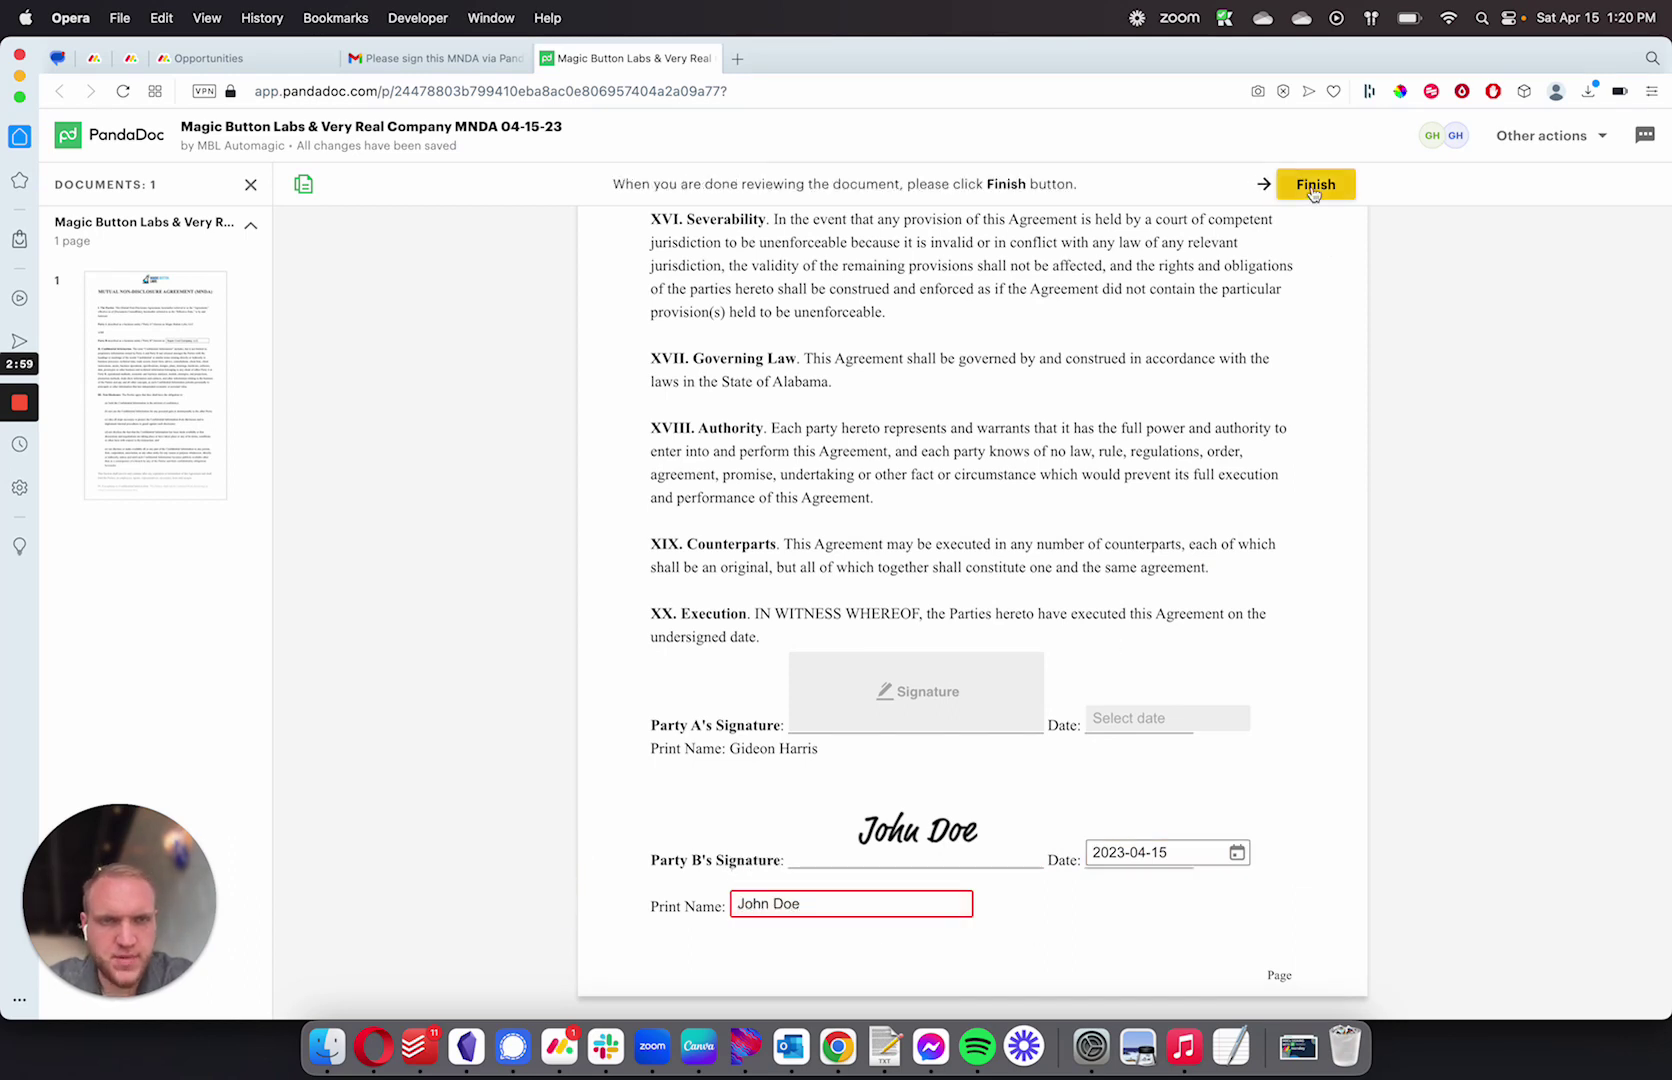
{"action": "left_click", "coordinate": [1313, 188]}
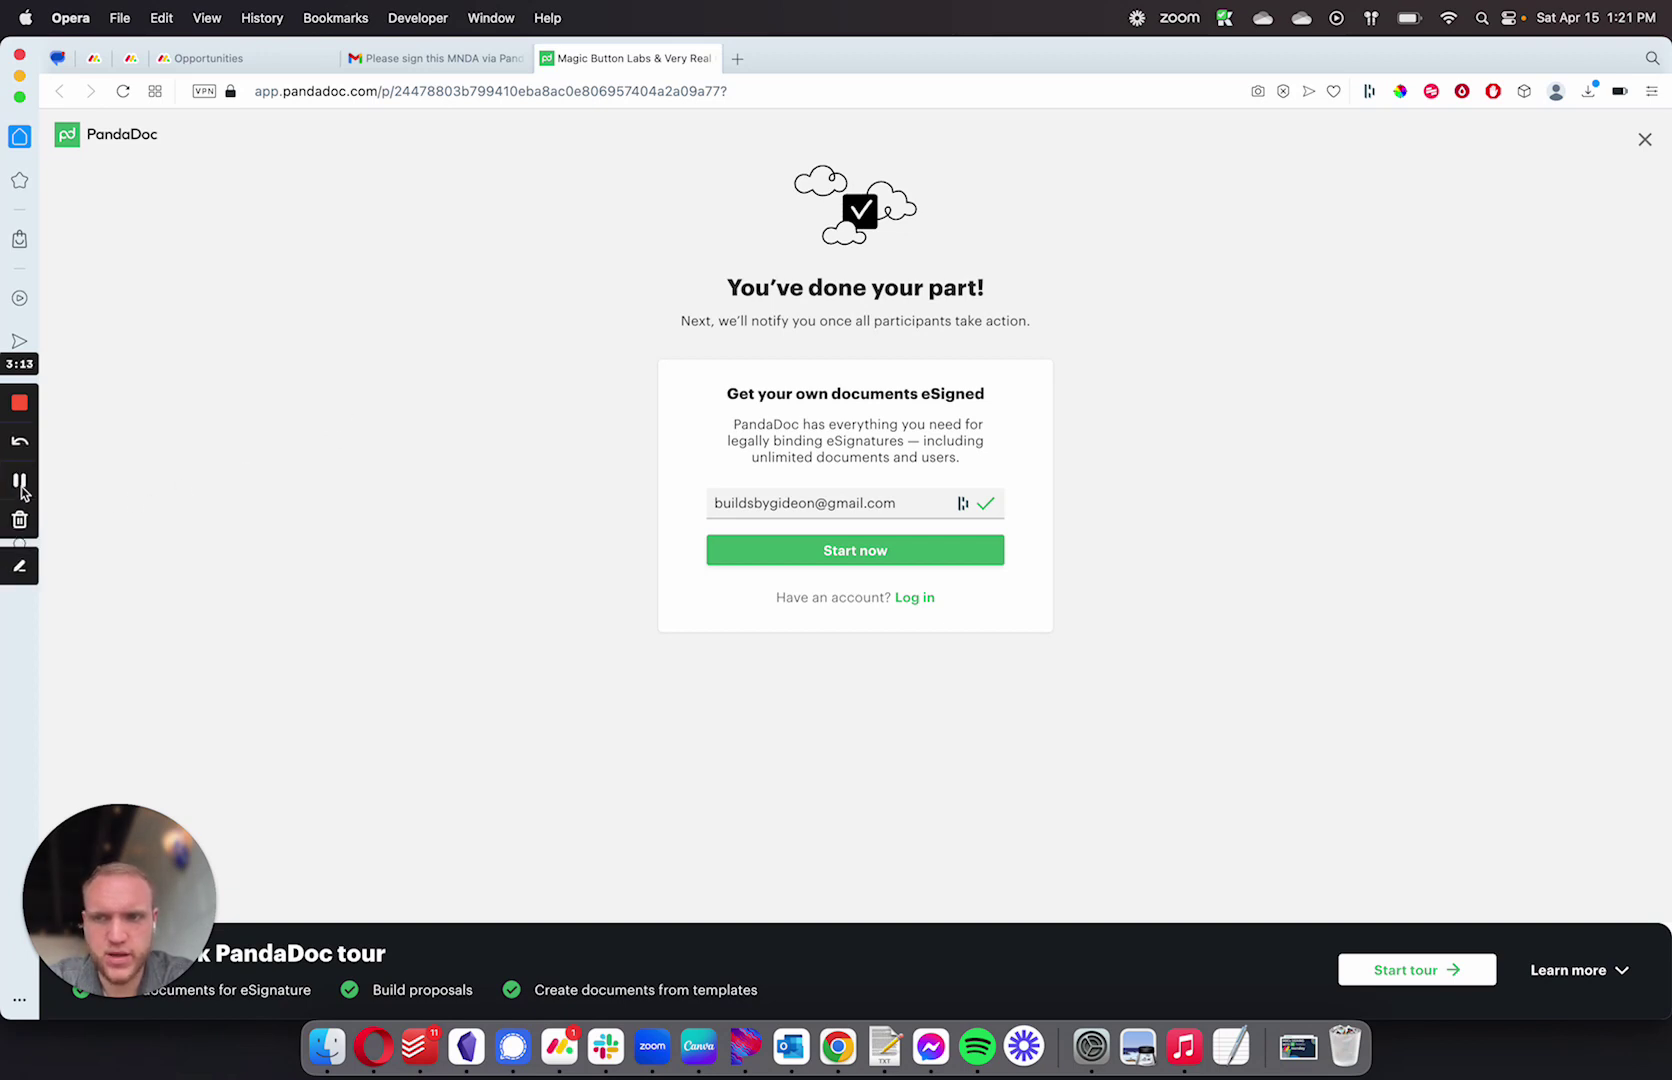
Return to monday.com's Organizations board and close the item panel to see the Signed MNDA
{"action": "left_click", "coordinate": [20, 481]}
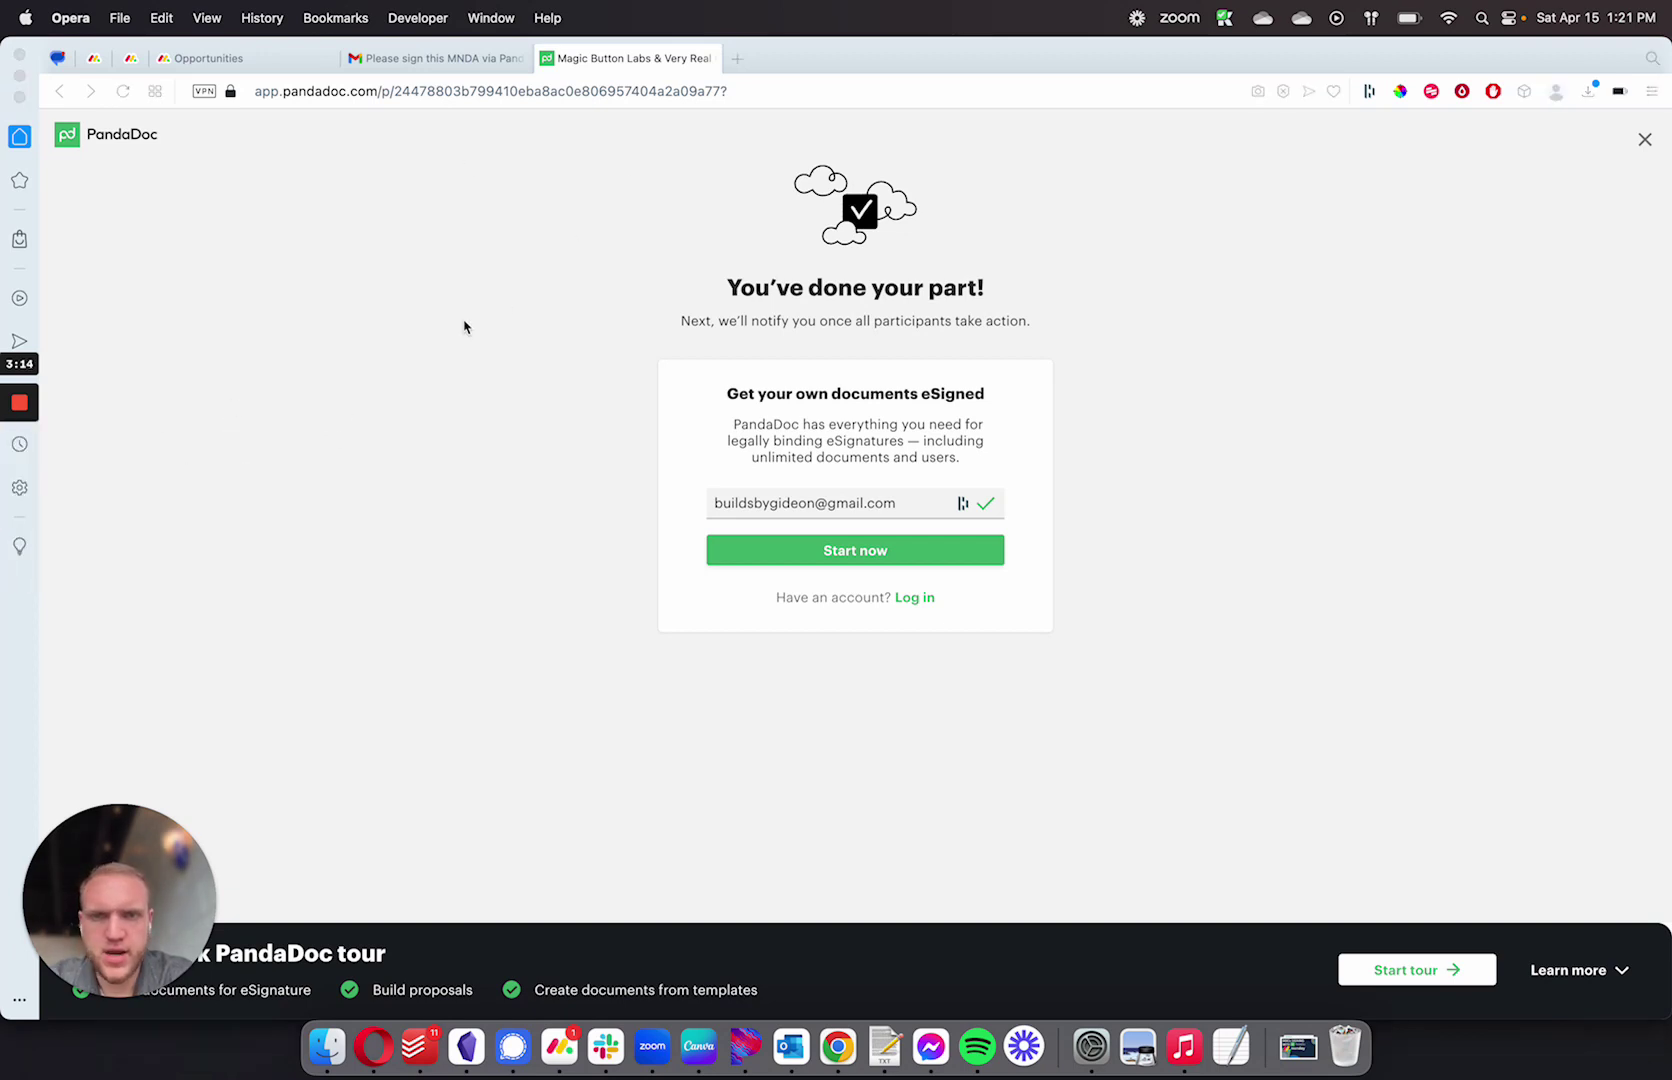
{"action": "left_click", "coordinate": [108, 63]}
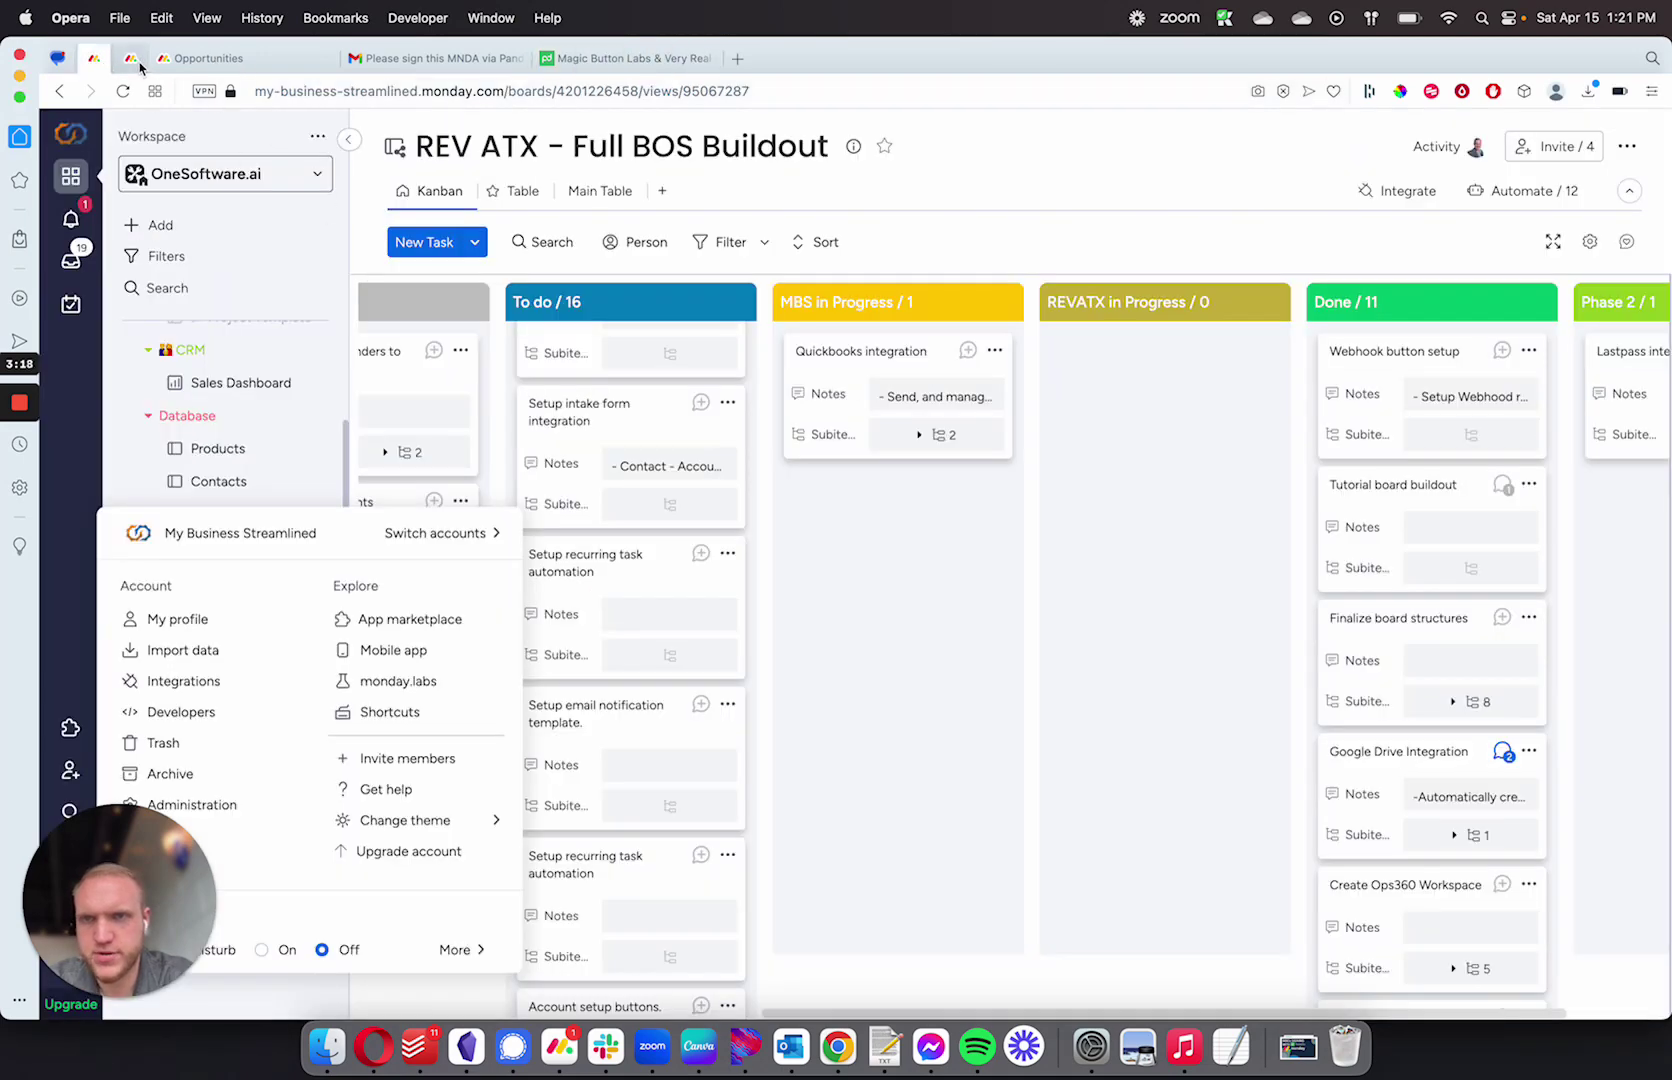
{"action": "left_click", "coordinate": [131, 58]}
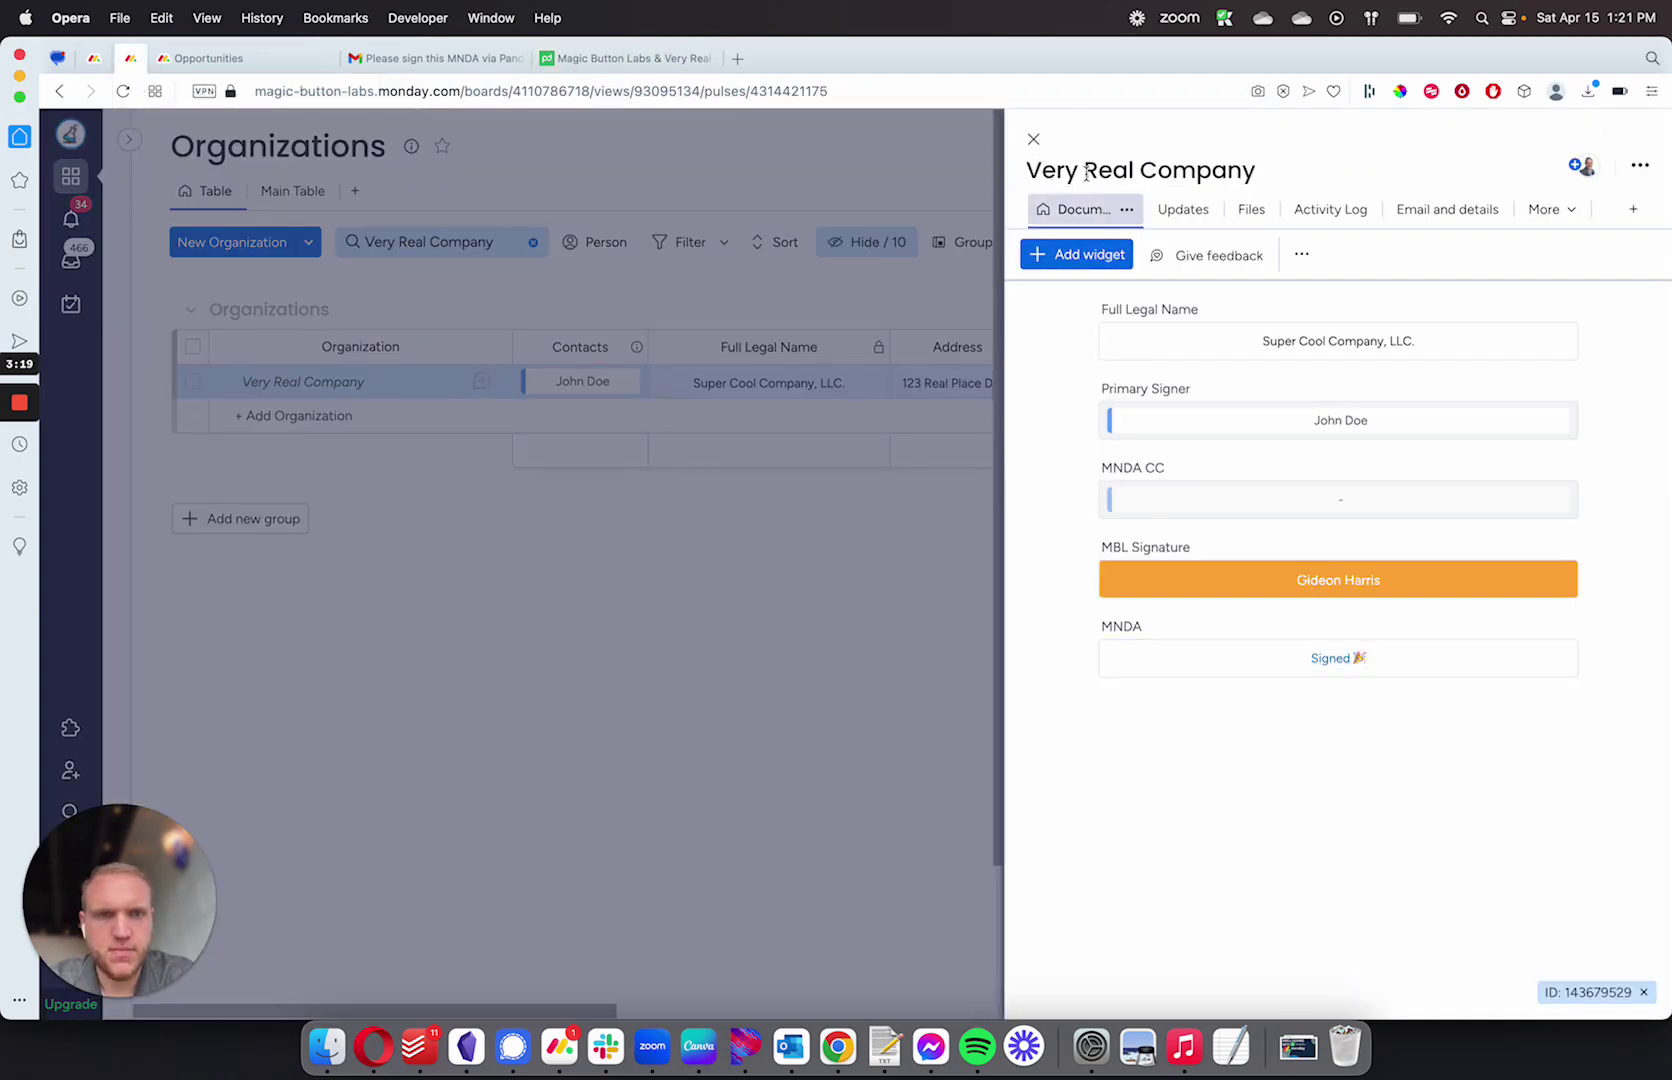
{"action": "left_click", "coordinate": [1039, 142]}
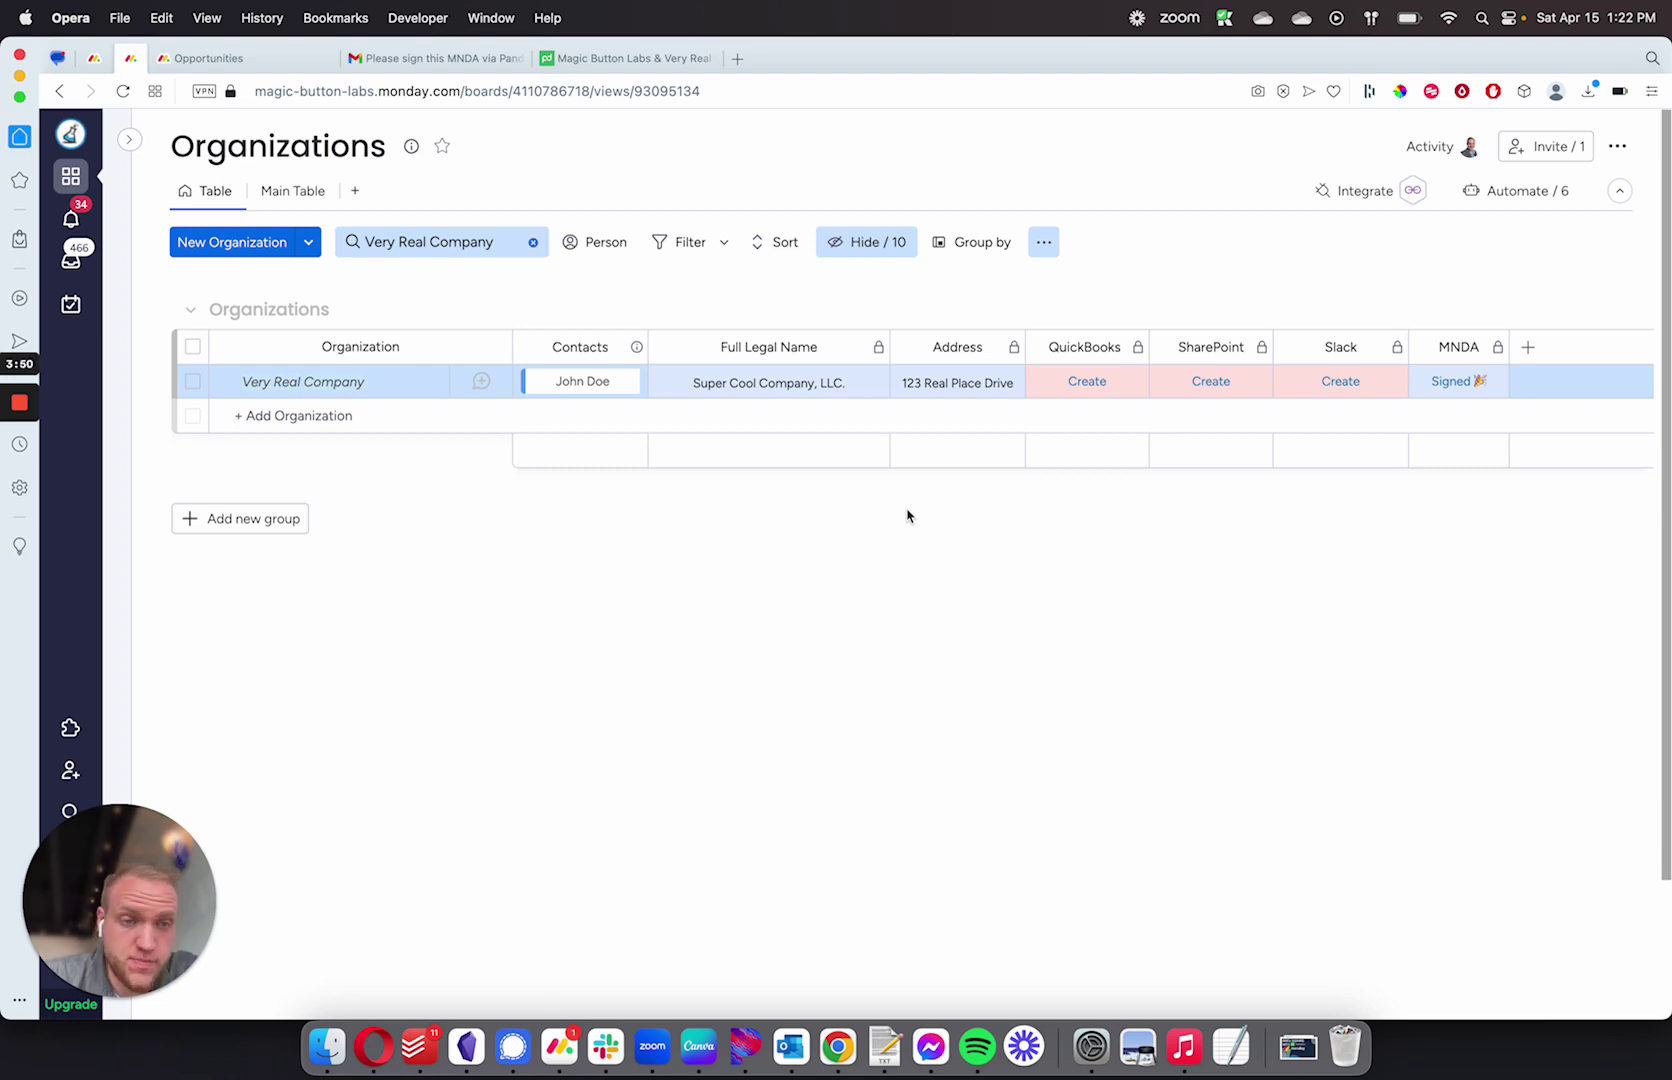
Add the PandaDoc Items view to Very Real Company's item, then close its details panel
{"action": "left_click", "coordinate": [410, 381]}
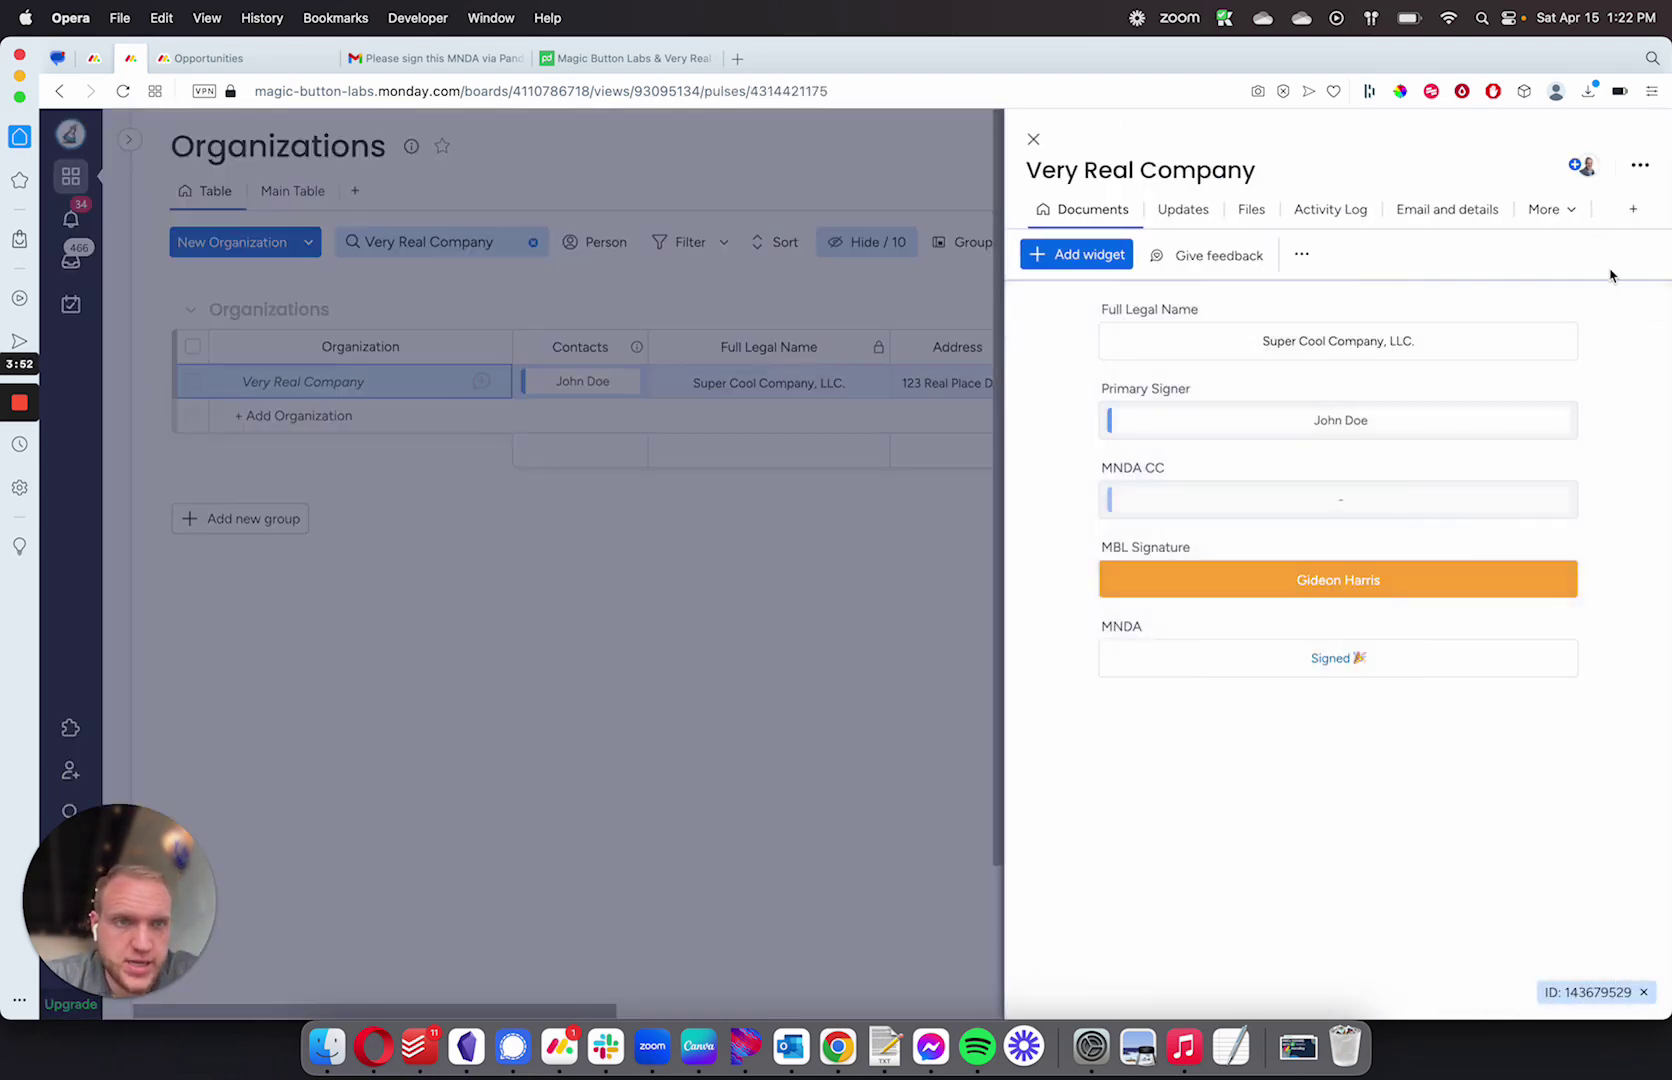
{"action": "left_click", "coordinate": [1548, 210]}
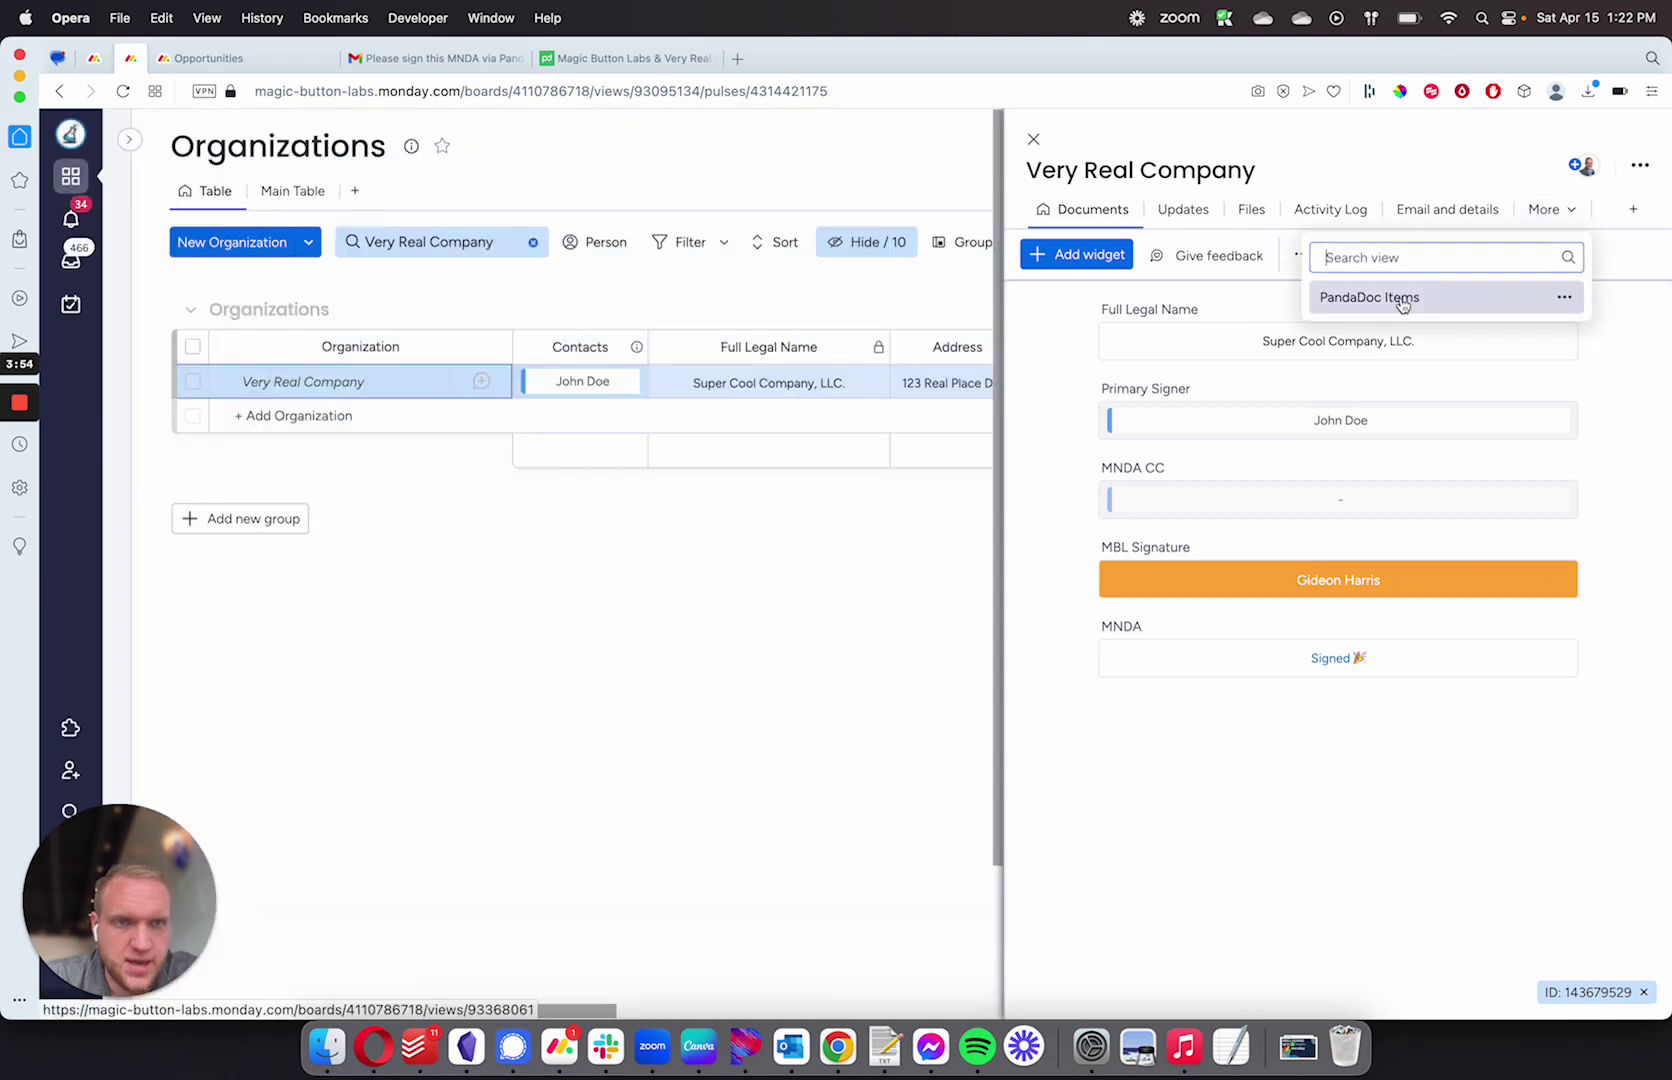
{"action": "left_click", "coordinate": [1397, 299]}
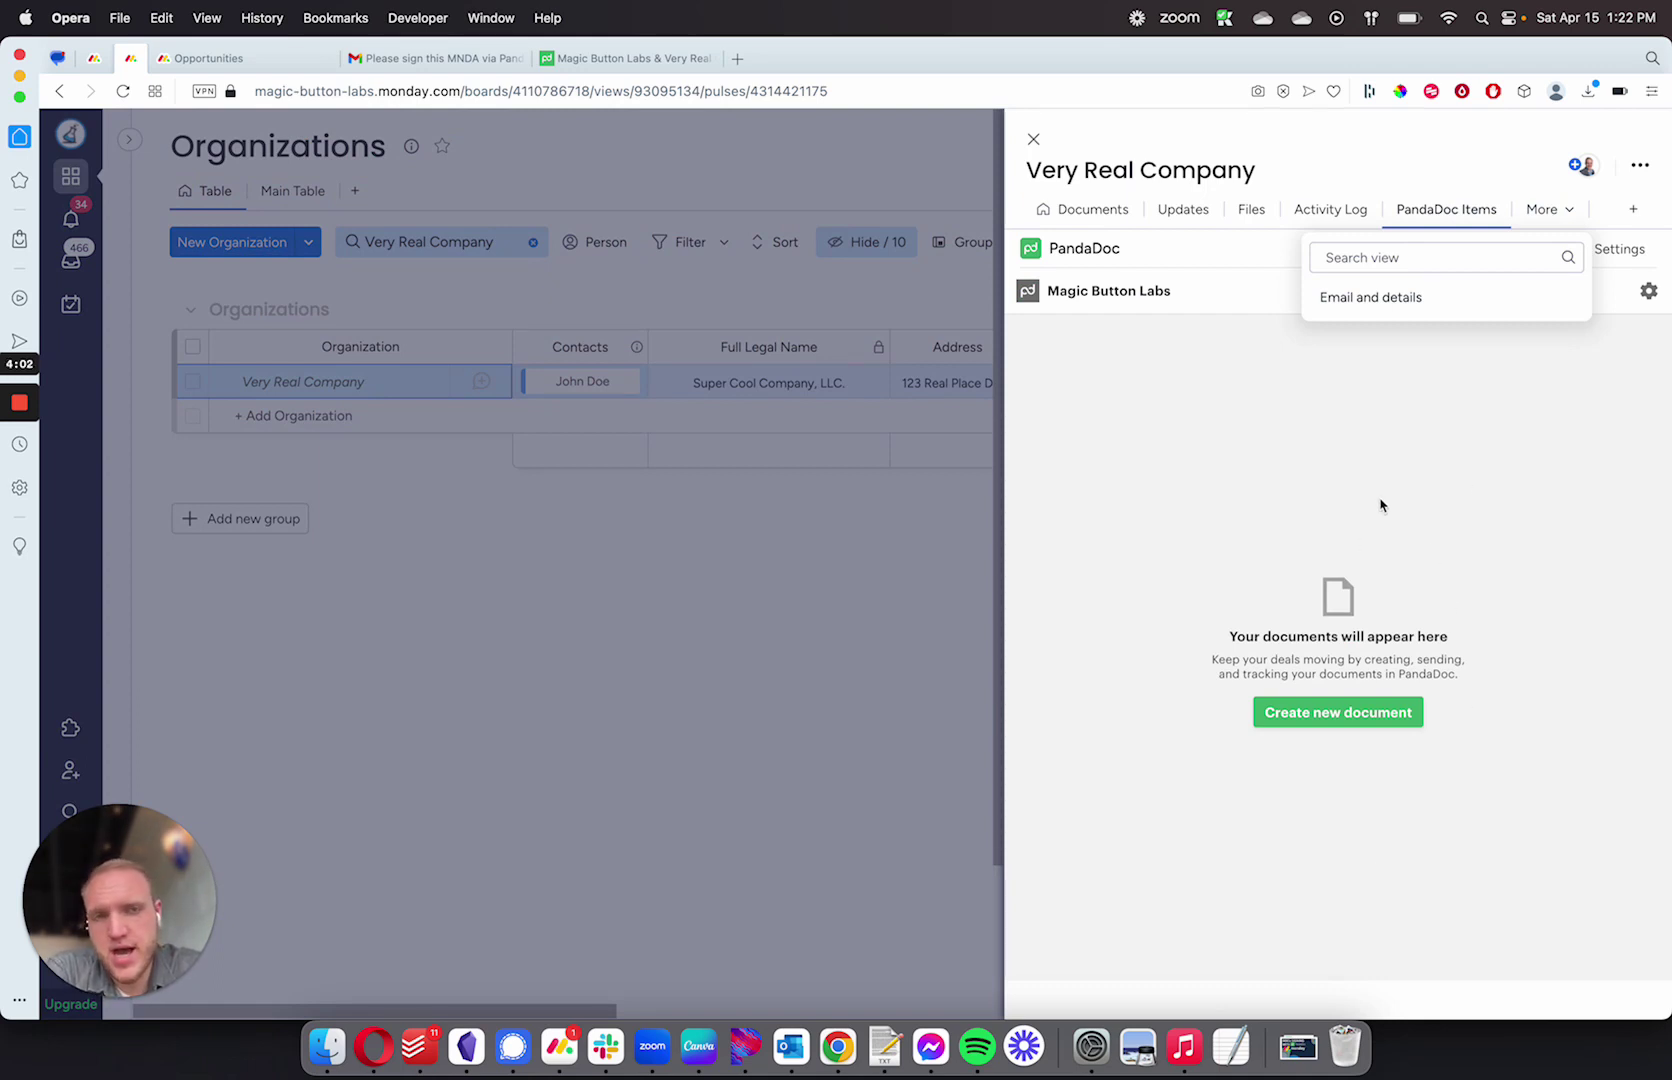
{"action": "left_click", "coordinate": [1033, 139]}
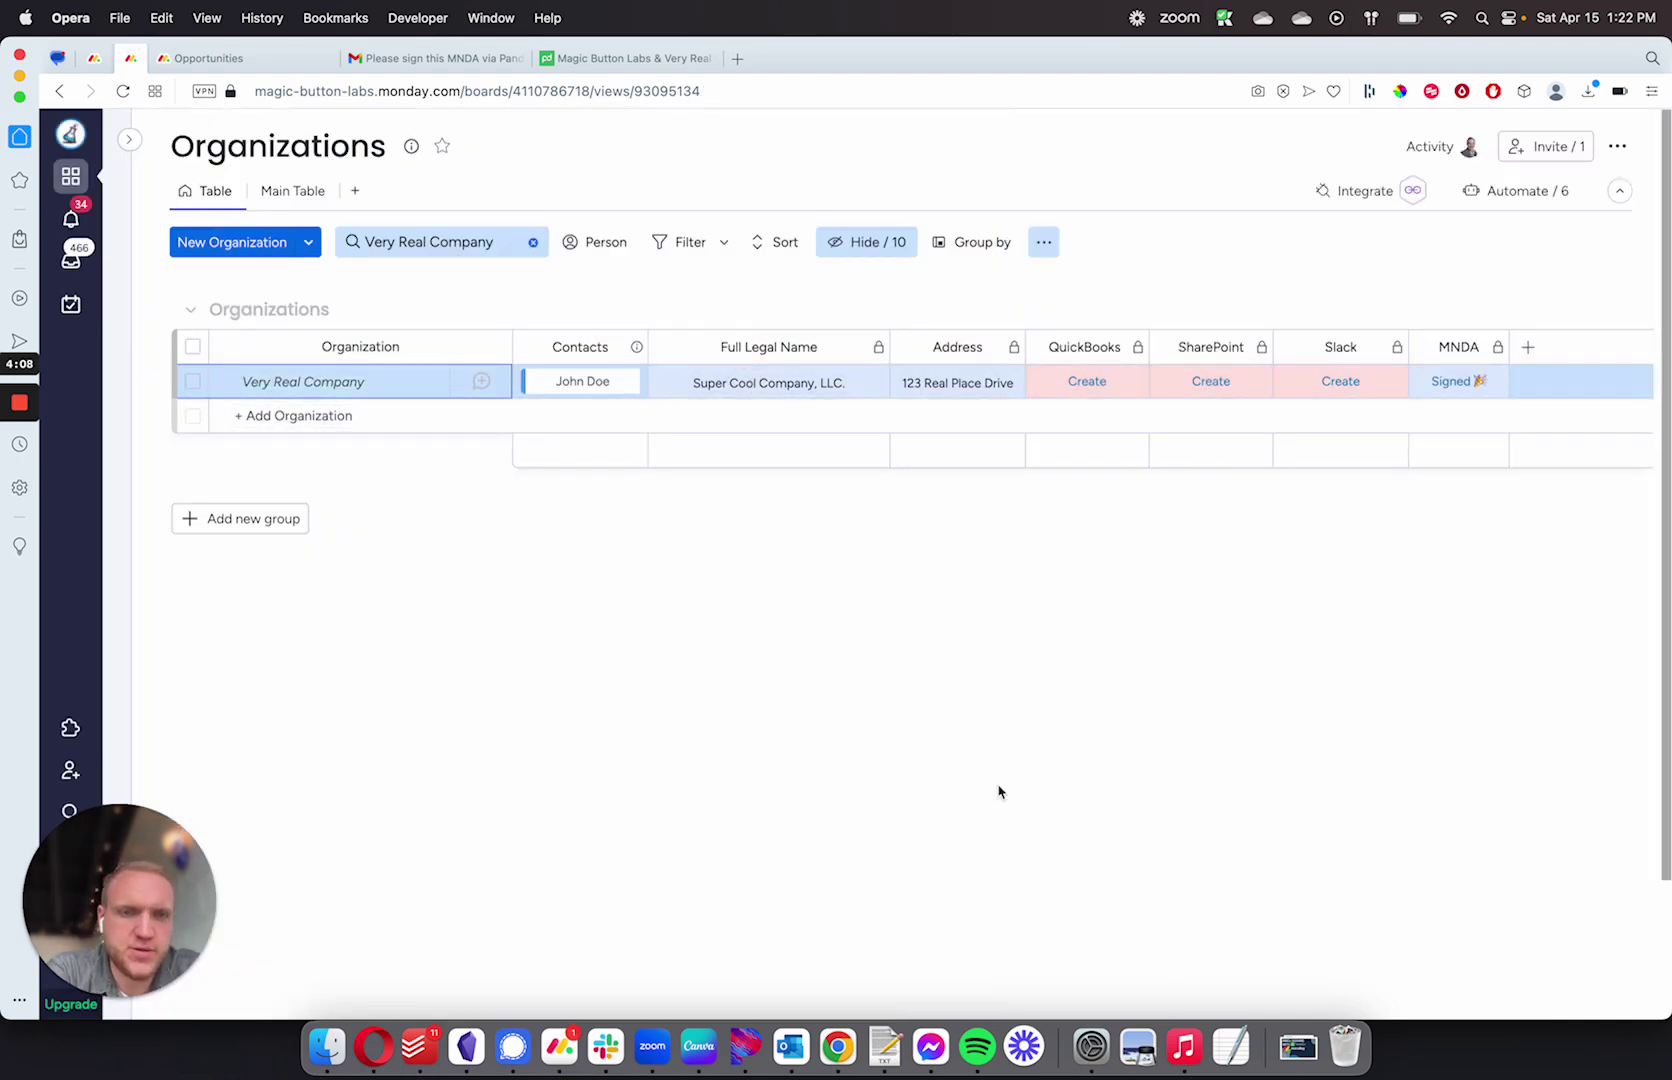
{"action": "scroll", "coordinate": [998, 792], "scroll_direction": "down", "scroll_amount": 1}
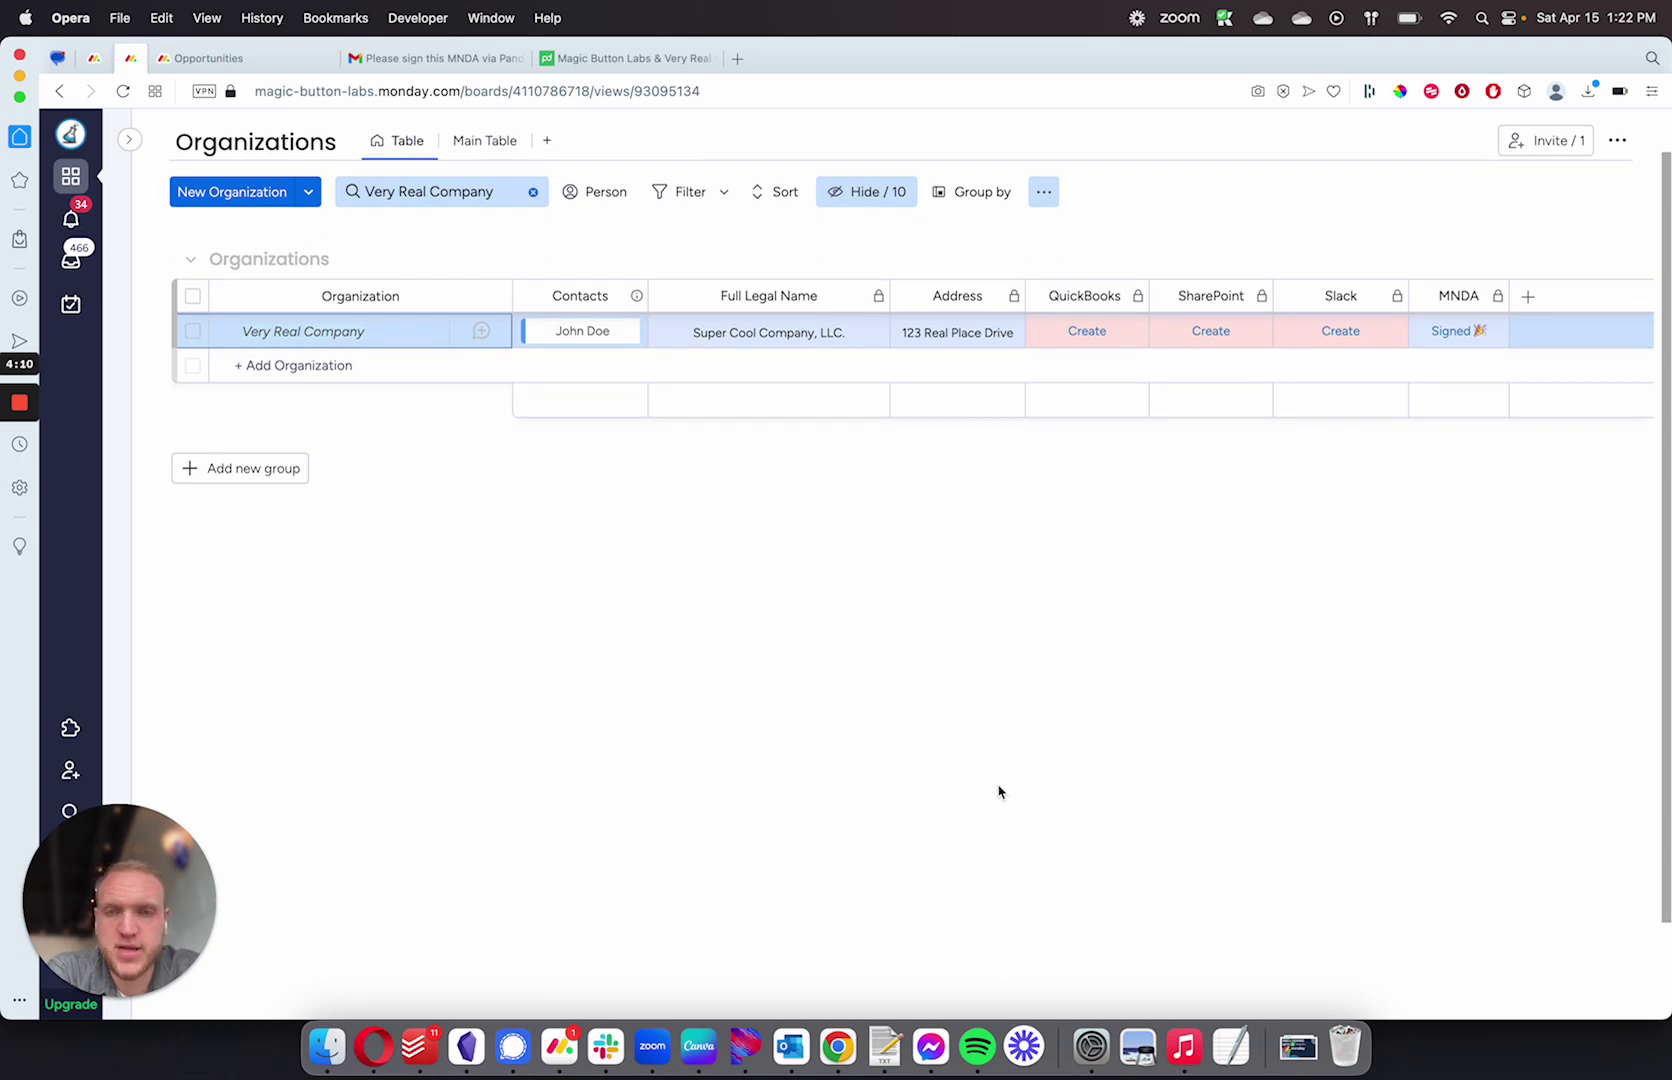
{"action": "scroll", "coordinate": [998, 792], "scroll_direction": "up", "scroll_amount": 1}
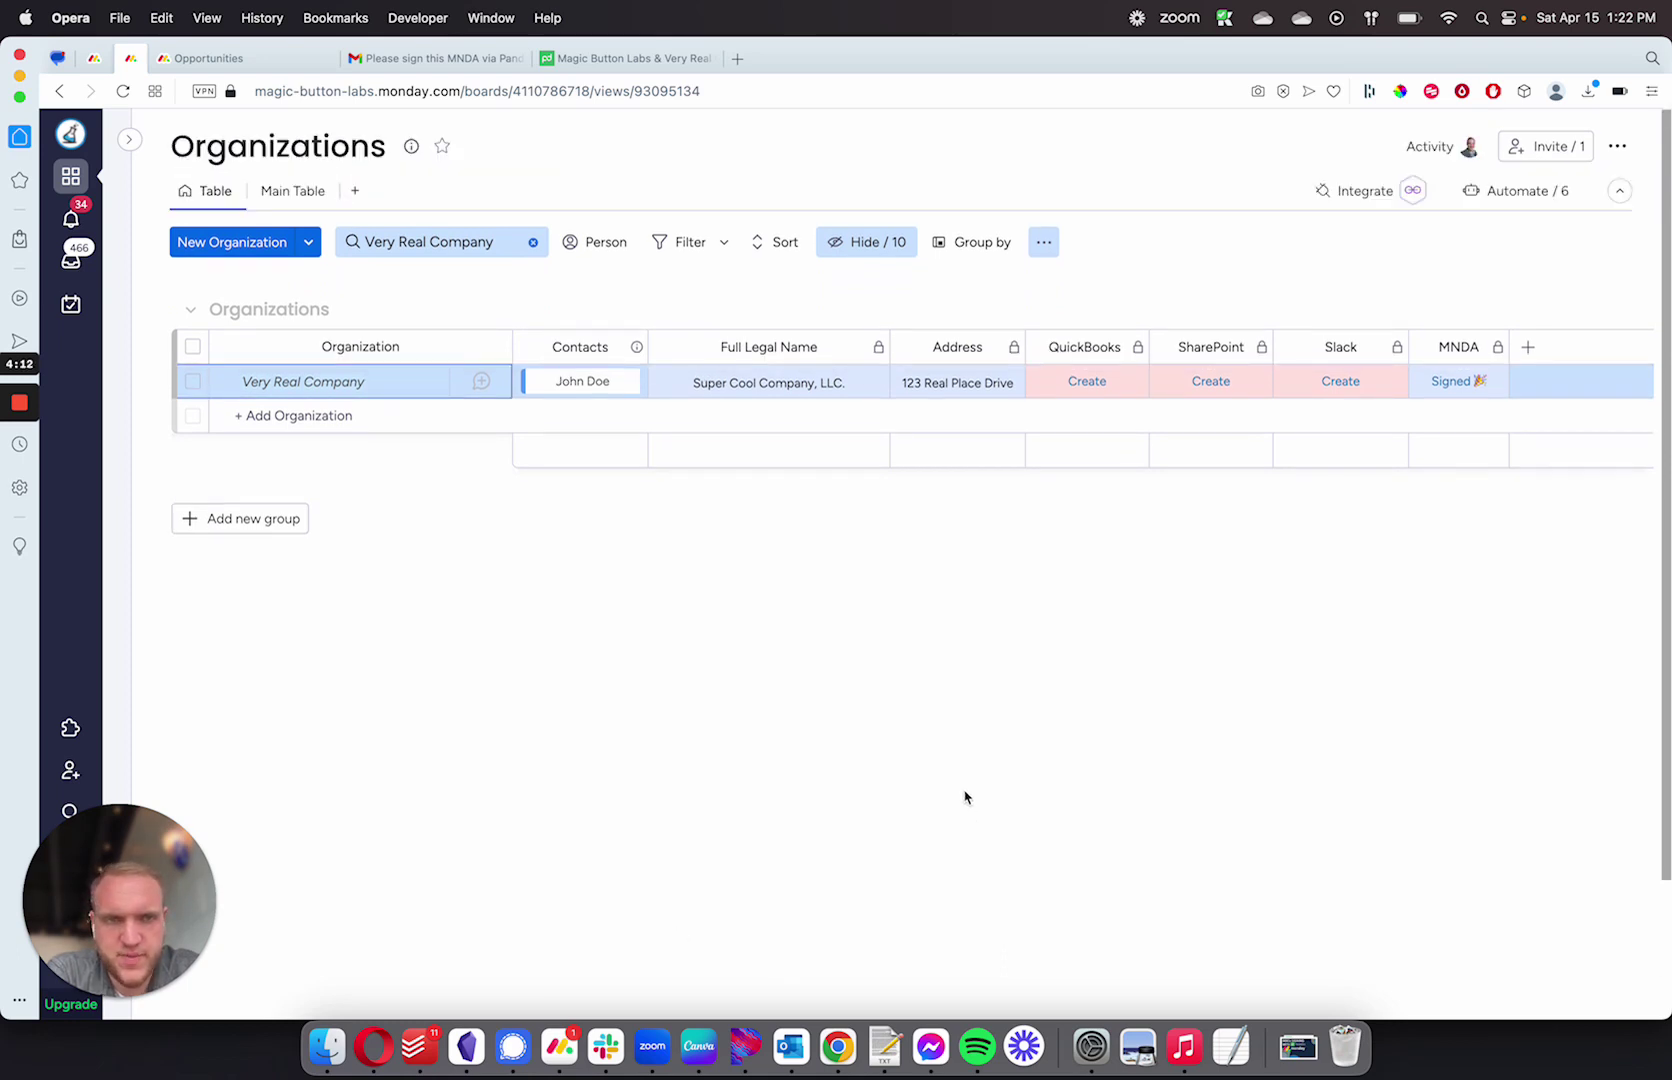